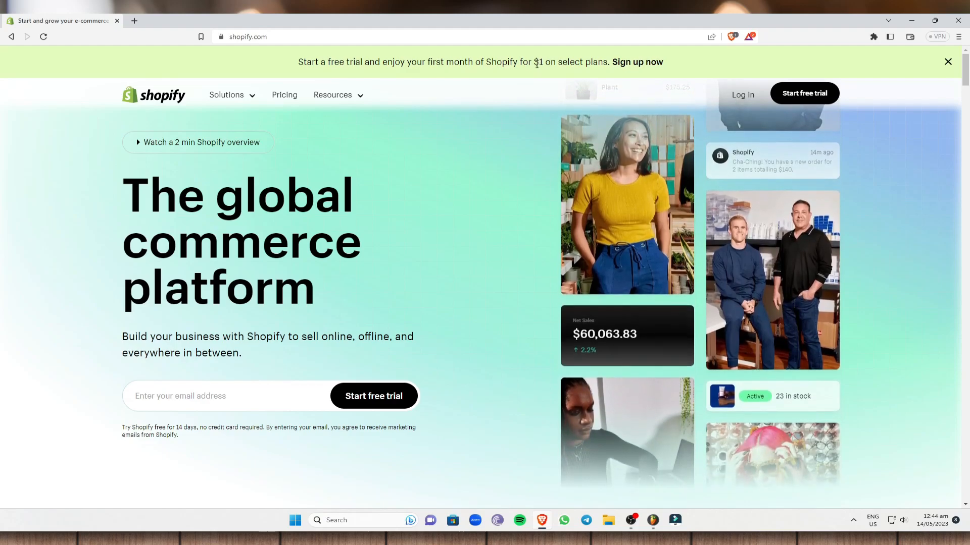
- Log in to Shopify and open the product list of the blessingbrewedph-4 store
{"action": "mouse_move", "coordinate": [736, 295]}
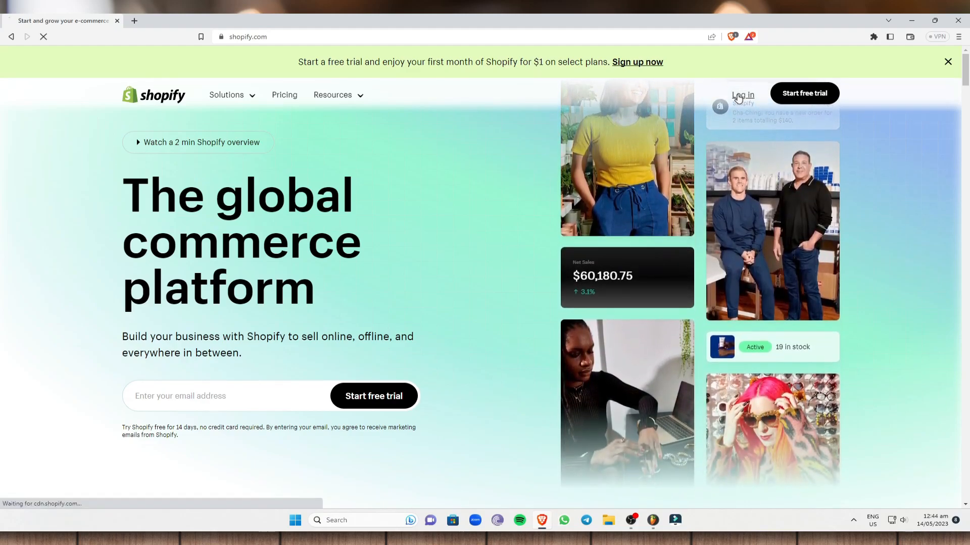
{"action": "left_click", "coordinate": [743, 95]}
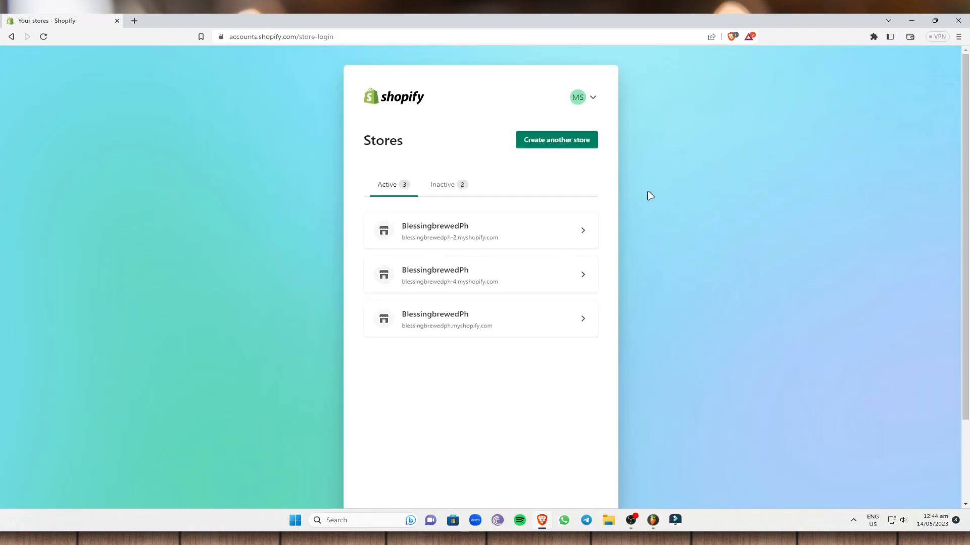
{"action": "left_click", "coordinate": [527, 278]}
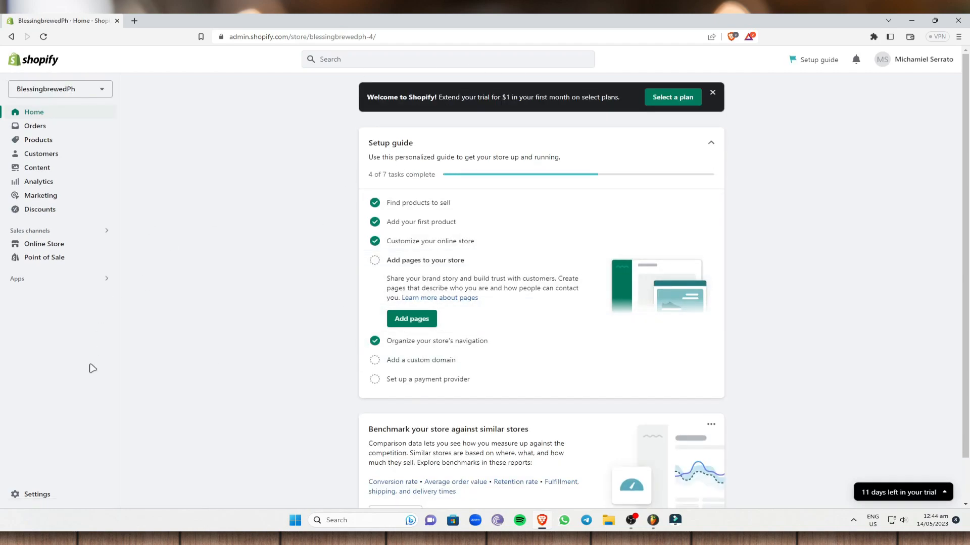
{"action": "left_click", "coordinate": [48, 142]}
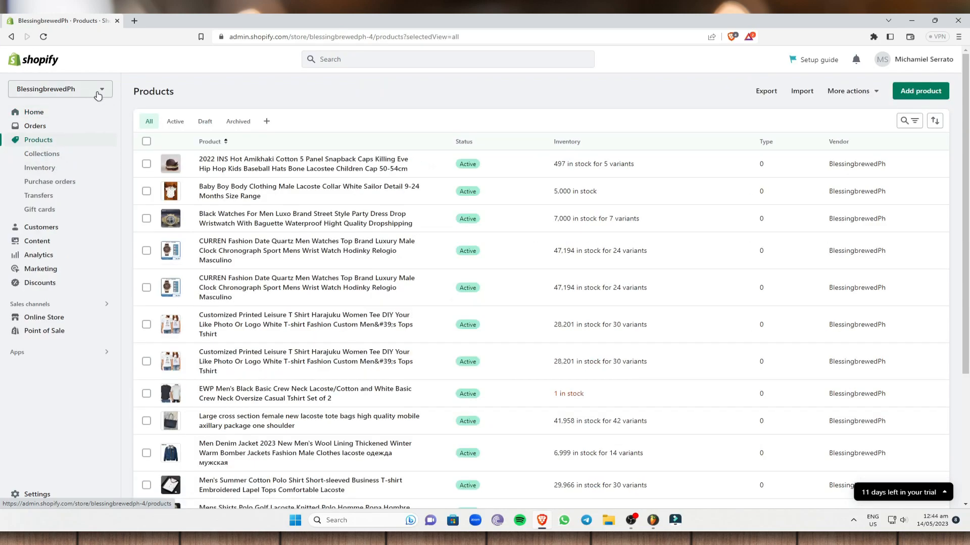
- Select all products in the list, delete them in bulk and reload the page
{"action": "scroll", "coordinate": [446, 269], "scroll_direction": "down", "scroll_amount": 4}
{"action": "scroll", "coordinate": [446, 269], "scroll_direction": "up", "scroll_amount": 5}
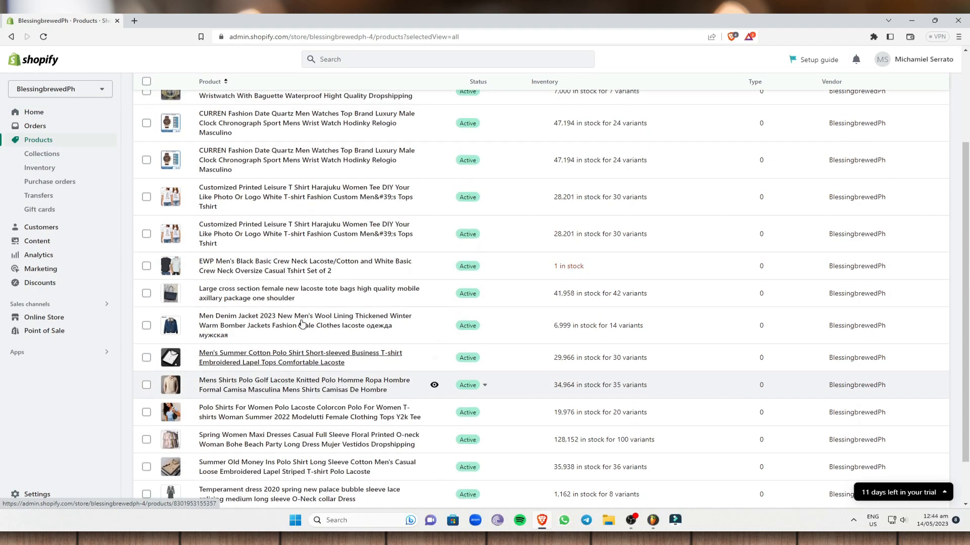
{"action": "left_click", "coordinate": [146, 142]}
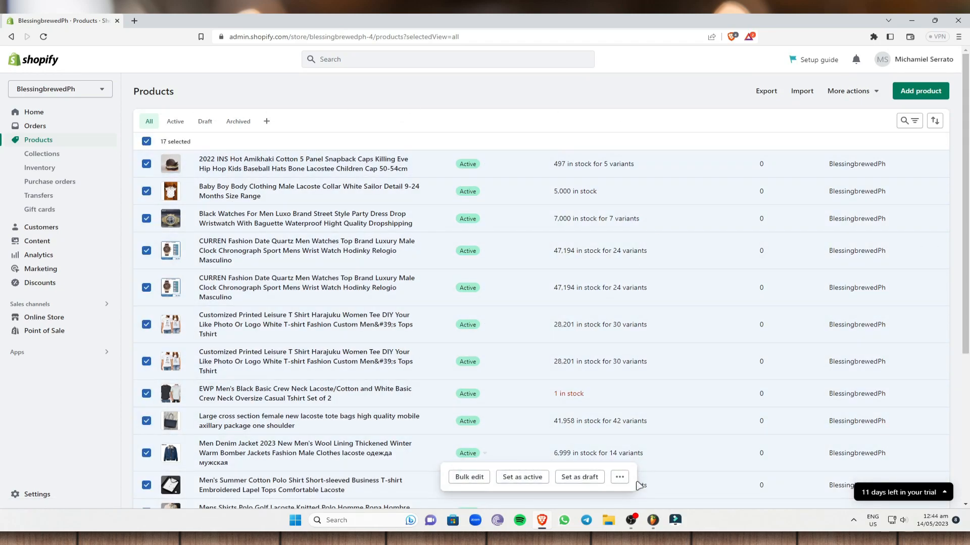
{"action": "left_click", "coordinate": [620, 477]}
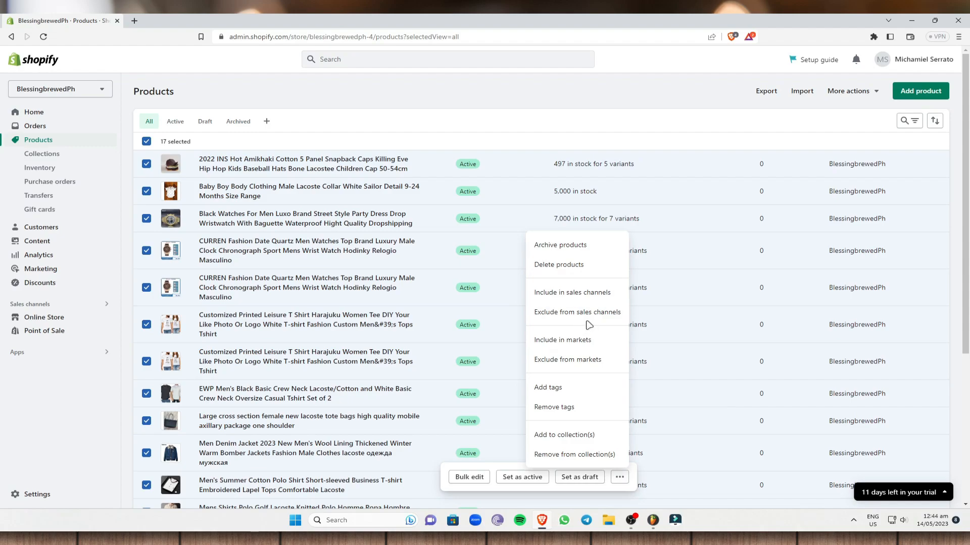
{"action": "left_click", "coordinate": [579, 267]}
{"action": "left_click", "coordinate": [612, 310]}
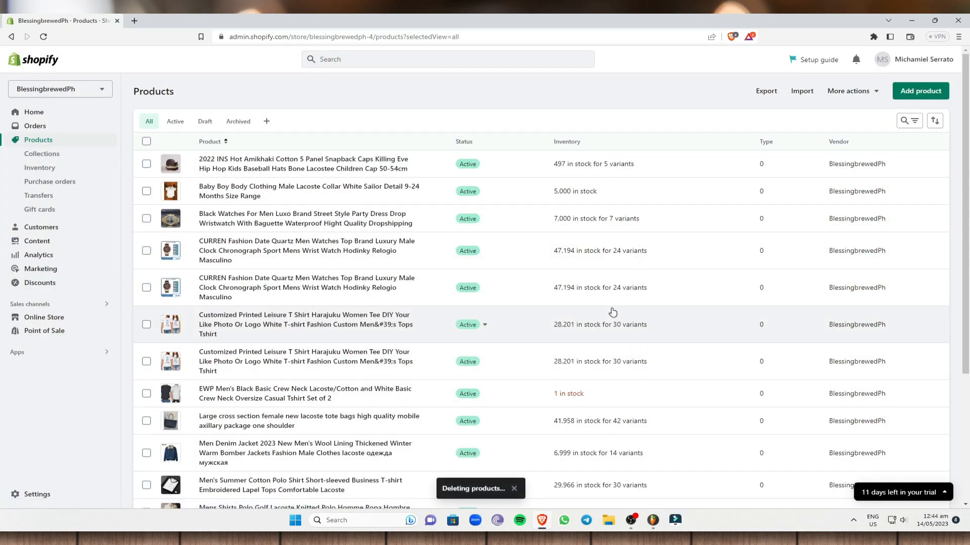
{"action": "left_click", "coordinate": [42, 37]}
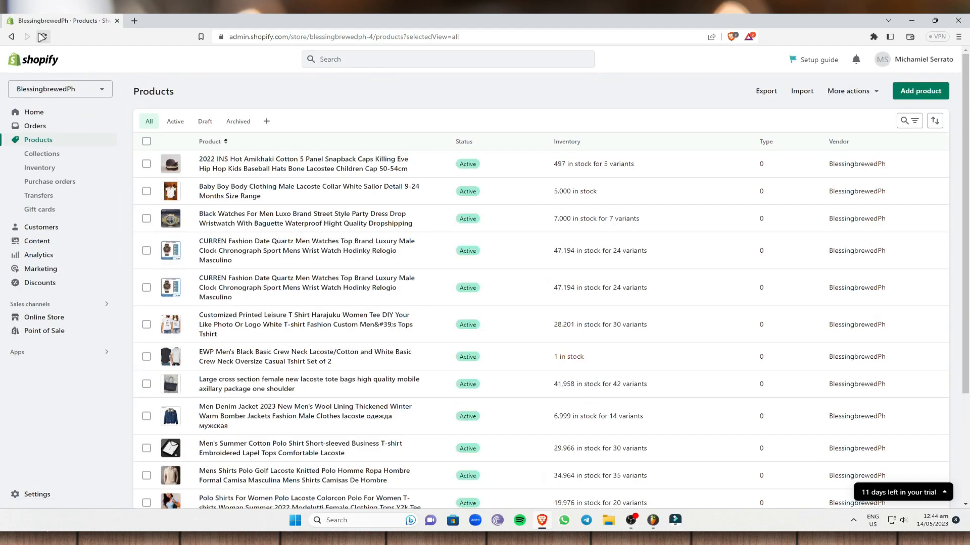
- Switch to the blessingbrewedph-2 store and open its product list
{"action": "left_click", "coordinate": [92, 92]}
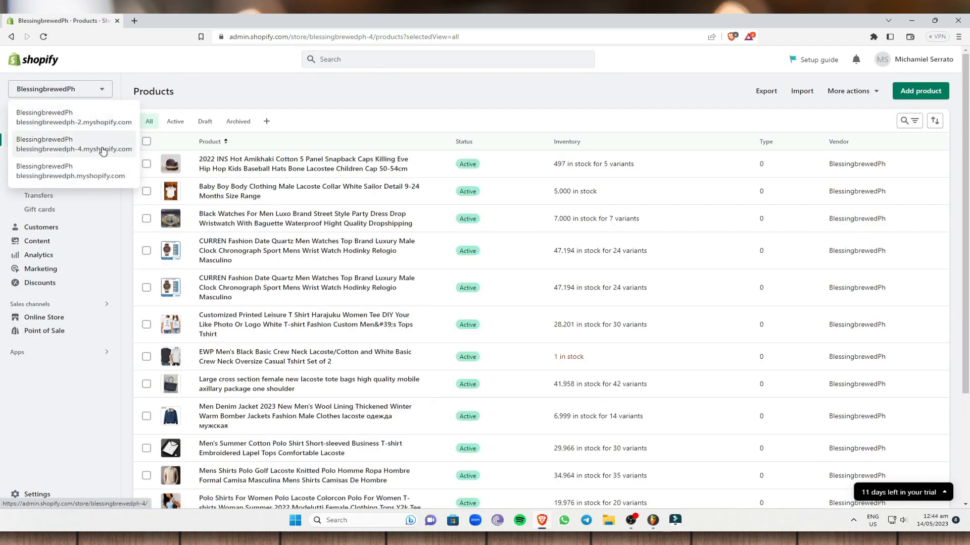
{"action": "left_click", "coordinate": [90, 121]}
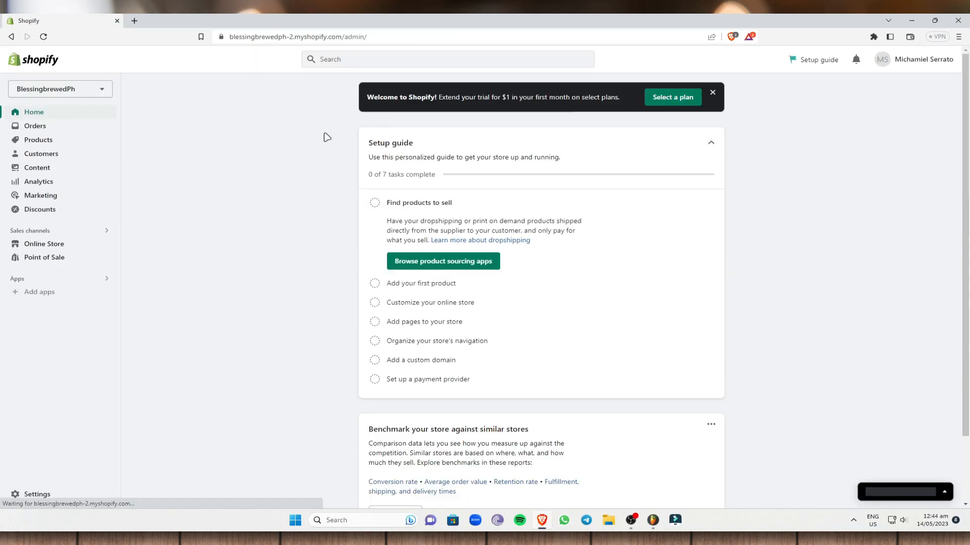
{"action": "left_click", "coordinate": [54, 141]}
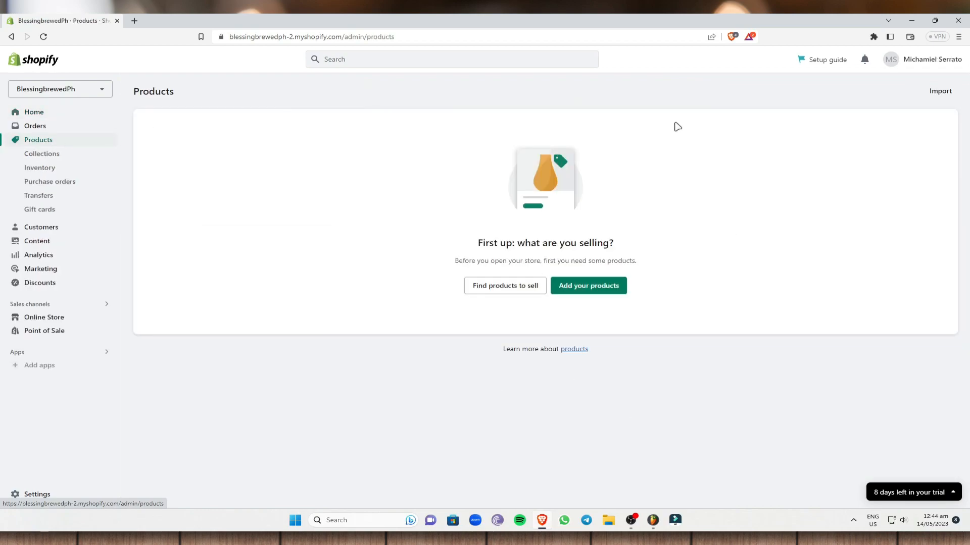
- Start adding a new product and title it "Cafe Americano"
{"action": "left_click", "coordinate": [588, 286]}
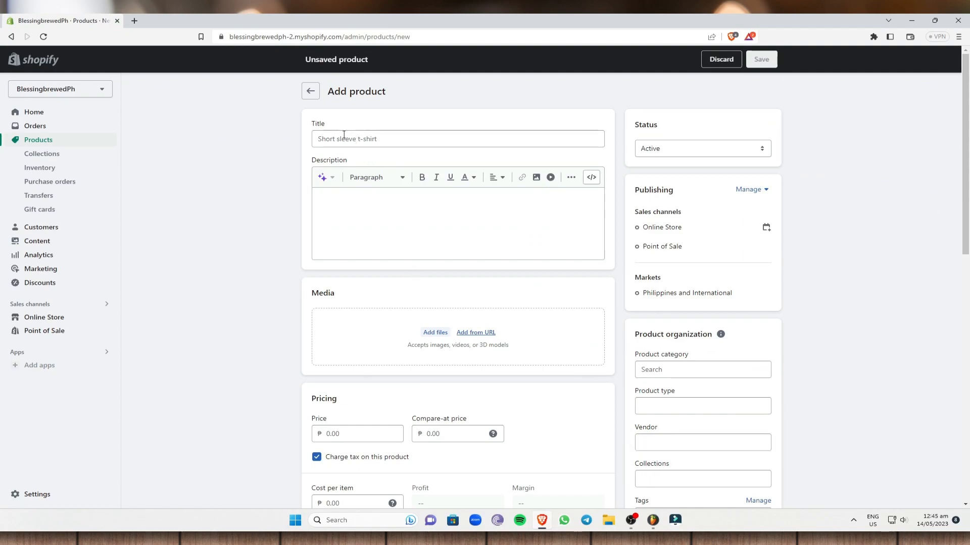
{"action": "left_click", "coordinate": [344, 136]}
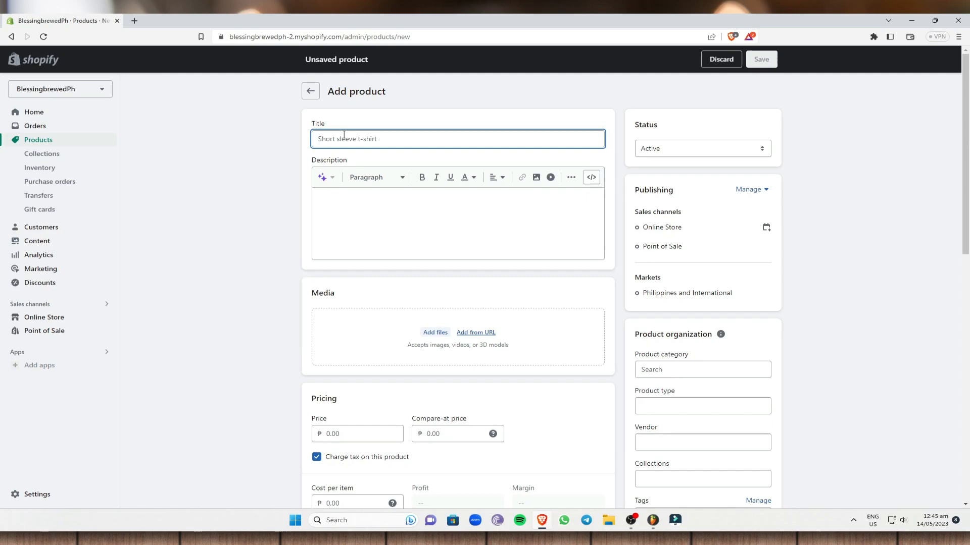
{"action": "type", "text": "Cafe Americano"}
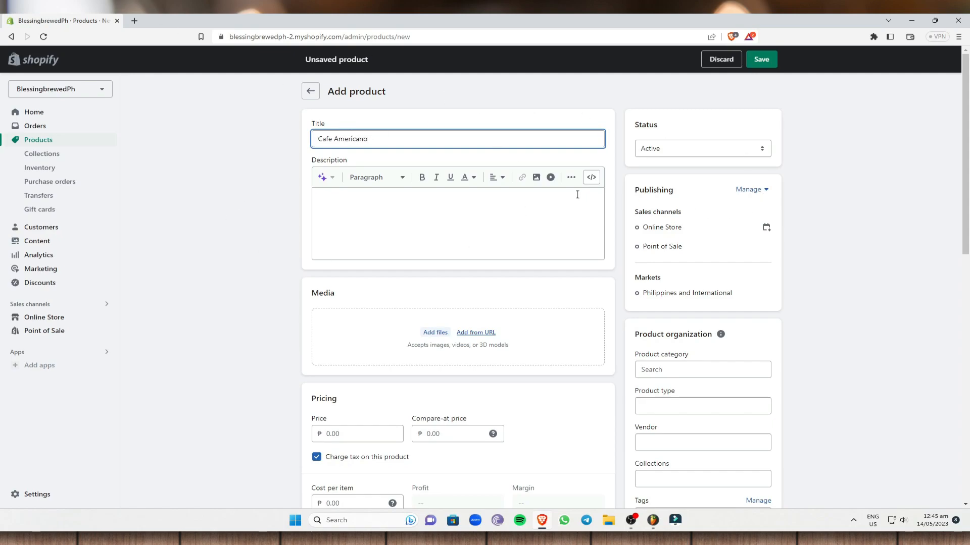
- Enter the product description as three paragraphs: "Using arabica beans.", "Single shot of esresso" and "Added a bit of hot water."
{"action": "left_click", "coordinate": [371, 212]}
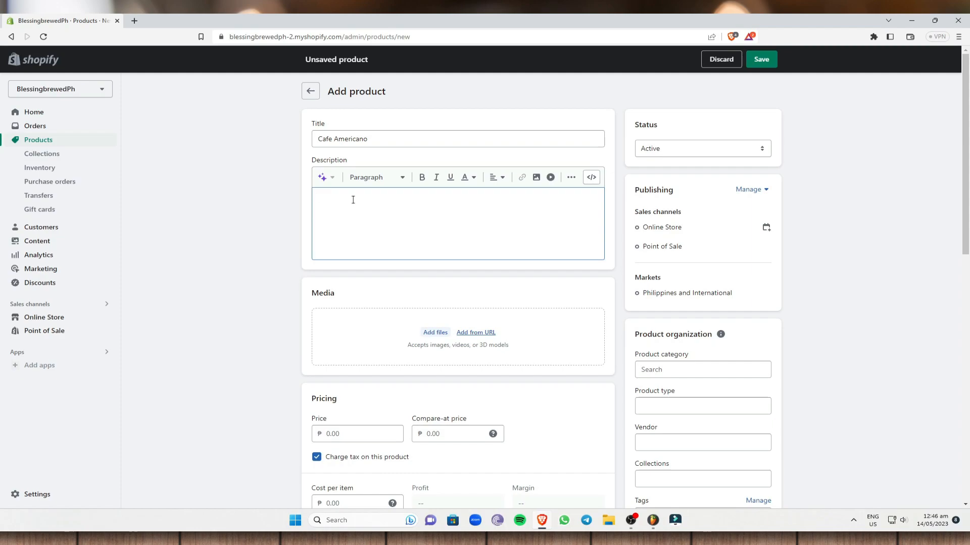
{"action": "type", "text": "Using "}
{"action": "type", "text": "arabica beans"}
{"action": "type", "text": "."}
{"action": "type", "text": " S"}
{"action": "type", "text": "ingle shot ofr"}
{"action": "key", "text": "BackSpace"}
{"action": "type", "text": "esresso"}
{"action": "key", "text": "Return"}
{"action": "type", "text": "A"}
{"action": "type", "text": "m"}
{"action": "key", "text": "BackSpace"}
{"action": "key", "text": "BackSpace"}
{"action": "type", "text": "Added a bit of hot water"}
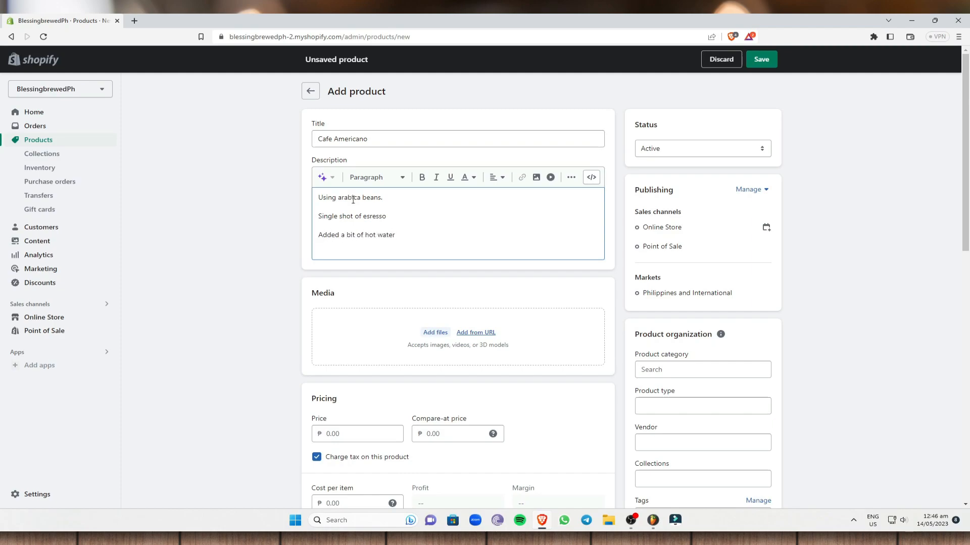
{"action": "type", "text": "."}
- Upload product5.jpg from the Brewed BlessingsPH folder in Projects as the product's media
{"action": "left_click", "coordinate": [429, 335]}
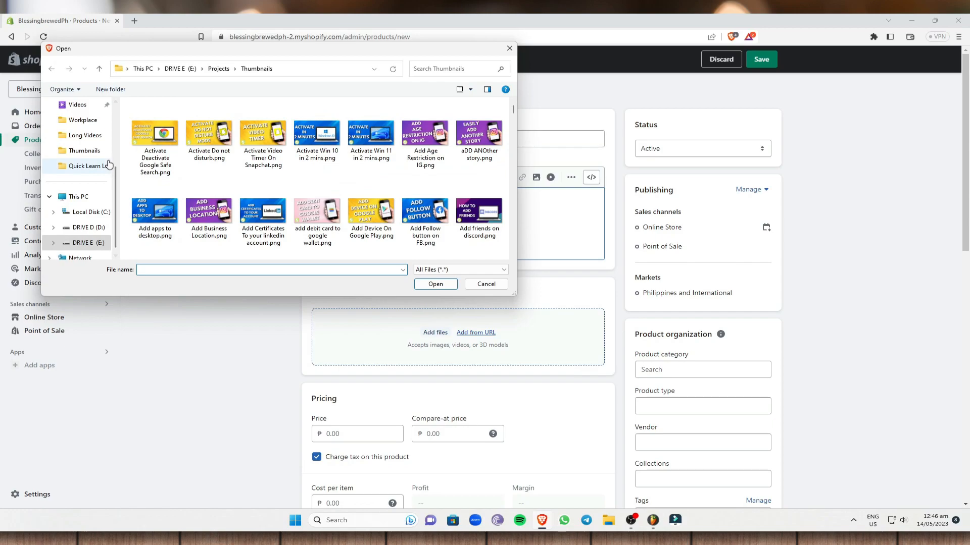
{"action": "left_click", "coordinate": [218, 69]}
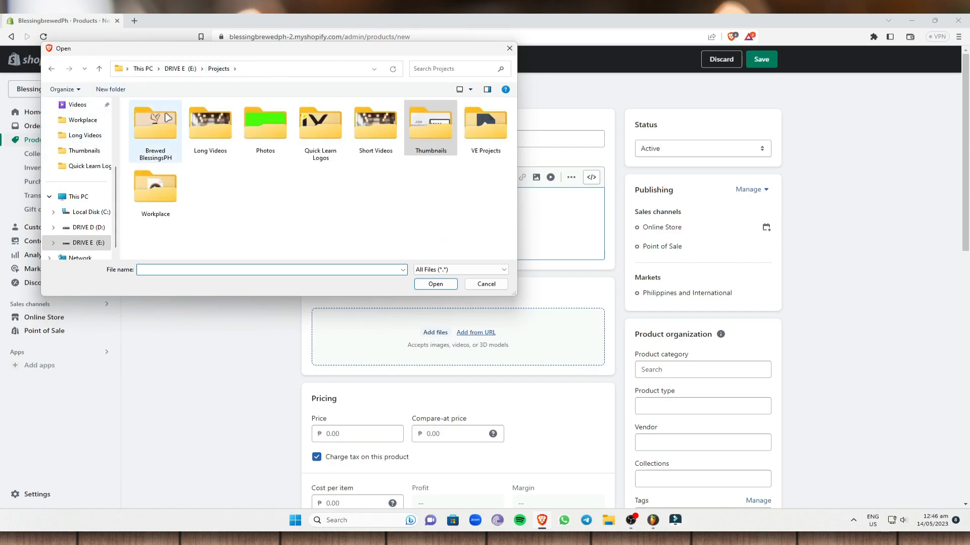
{"action": "left_click_drag", "start_coordinate": [304, 54], "coordinate": [374, 55]}
{"action": "left_click", "coordinate": [225, 108]}
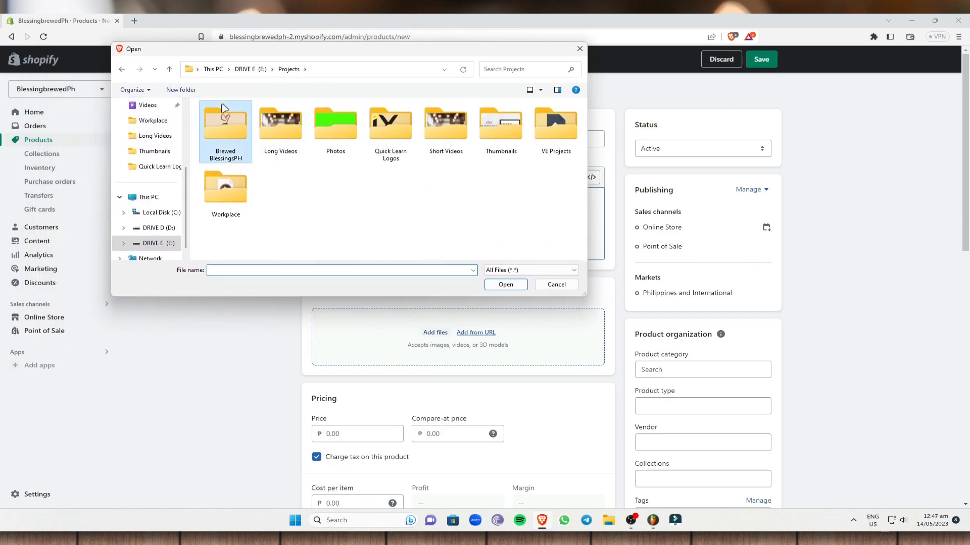
{"action": "double_click", "coordinate": [225, 109]}
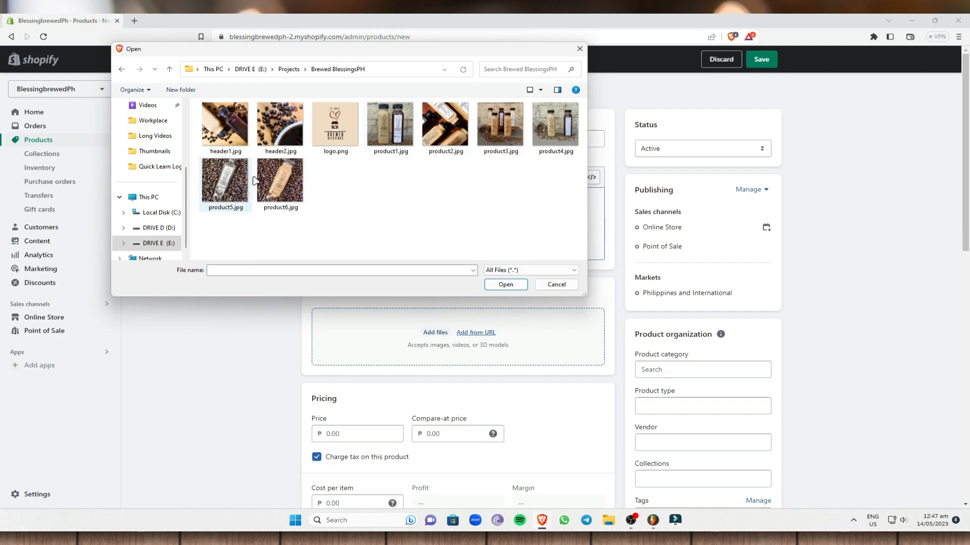
{"action": "double_click", "coordinate": [215, 188]}
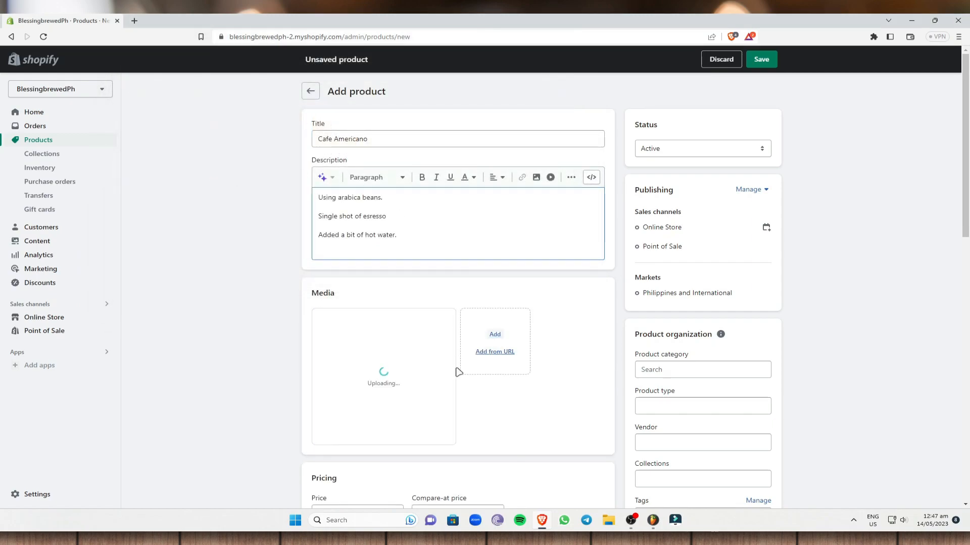
- Set the product's price to ₱75 and its compare-at price to ₱90
{"action": "scroll", "coordinate": [426, 379], "scroll_direction": "down", "scroll_amount": 1}
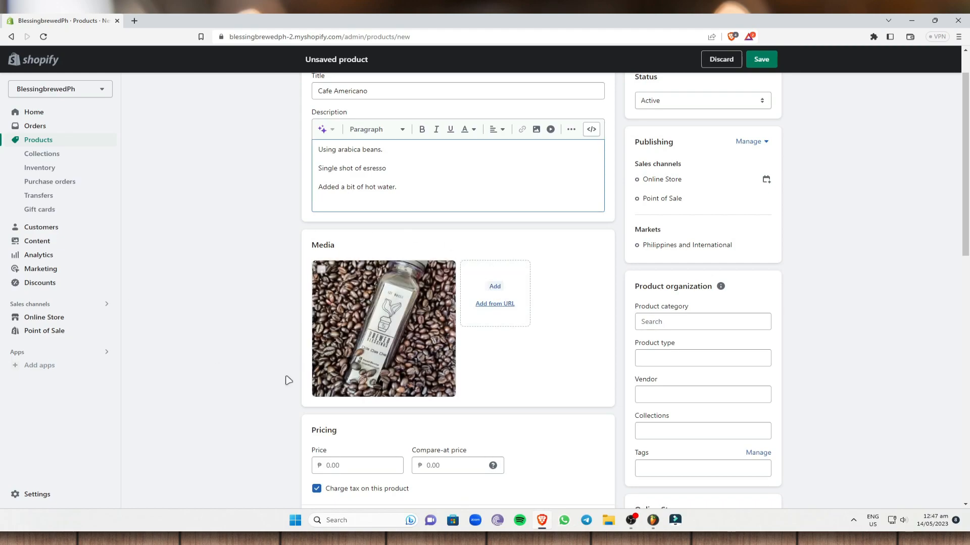
{"action": "scroll", "coordinate": [250, 313], "scroll_direction": "down", "scroll_amount": 2}
{"action": "scroll", "coordinate": [249, 313], "scroll_direction": "down", "scroll_amount": 2}
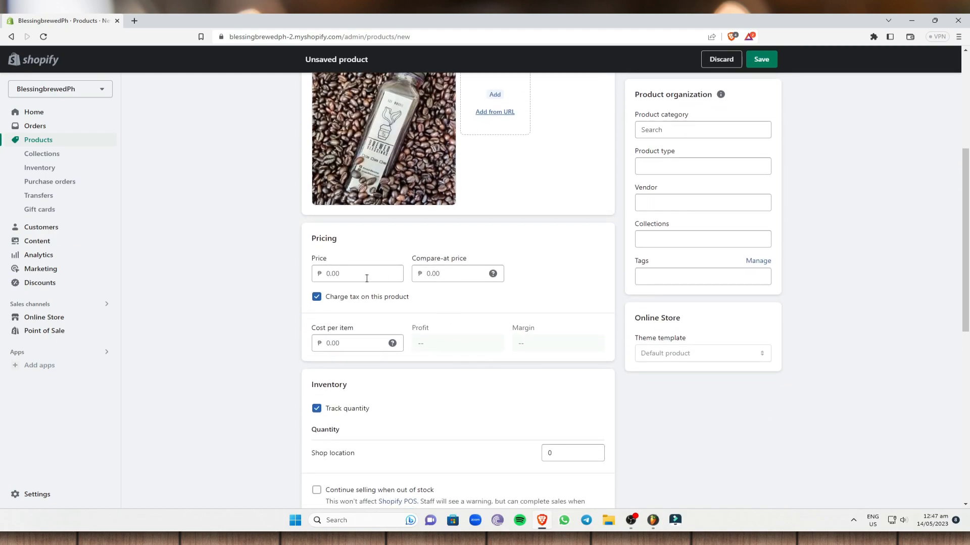
{"action": "left_click", "coordinate": [349, 272]}
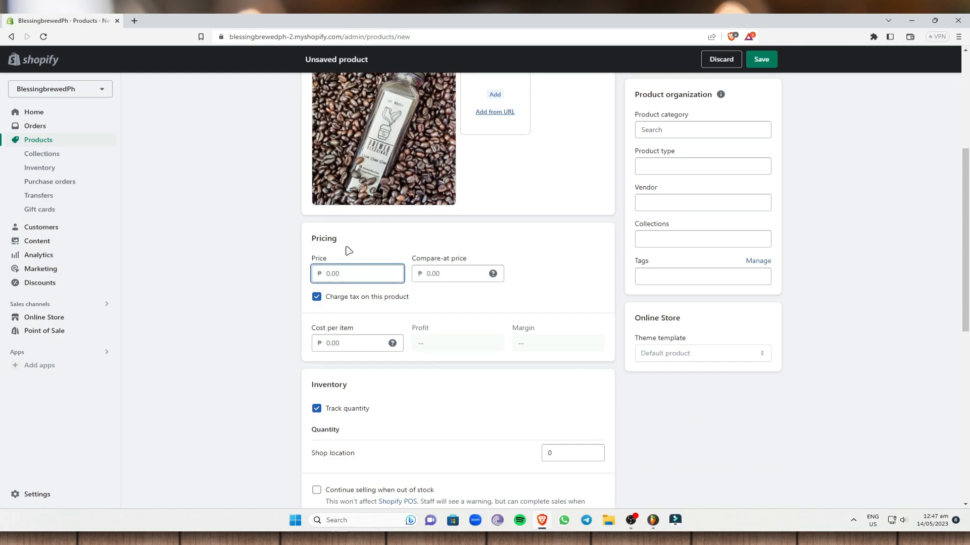
{"action": "scroll", "coordinate": [372, 225], "scroll_direction": "up", "scroll_amount": 3}
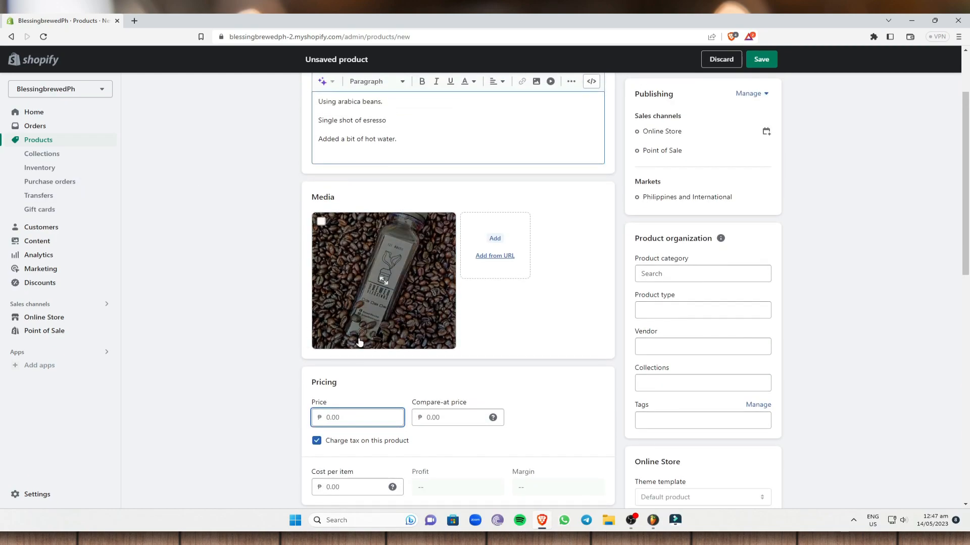
{"action": "scroll", "coordinate": [347, 396], "scroll_direction": "down", "scroll_amount": 1}
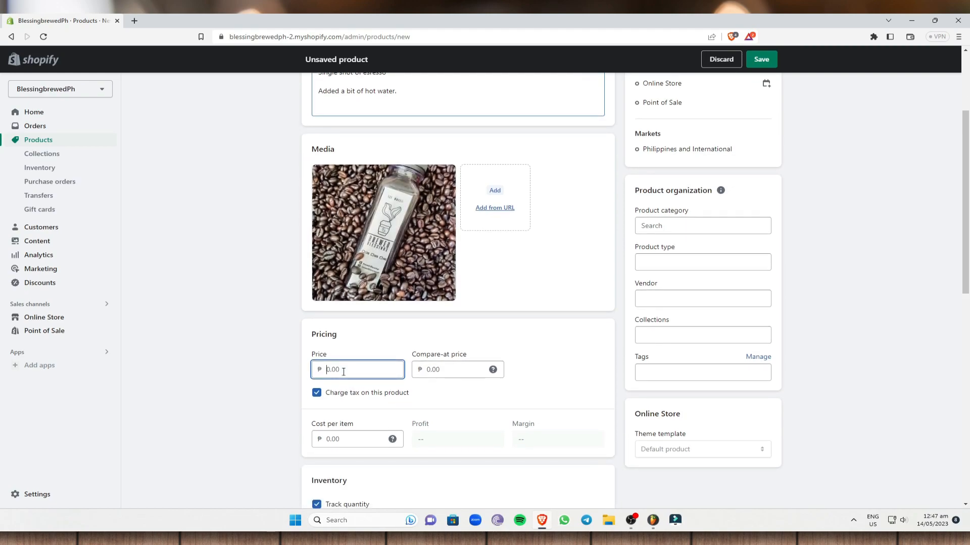
{"action": "type", "text": "75"}
{"action": "mouse_move", "coordinate": [492, 369]}
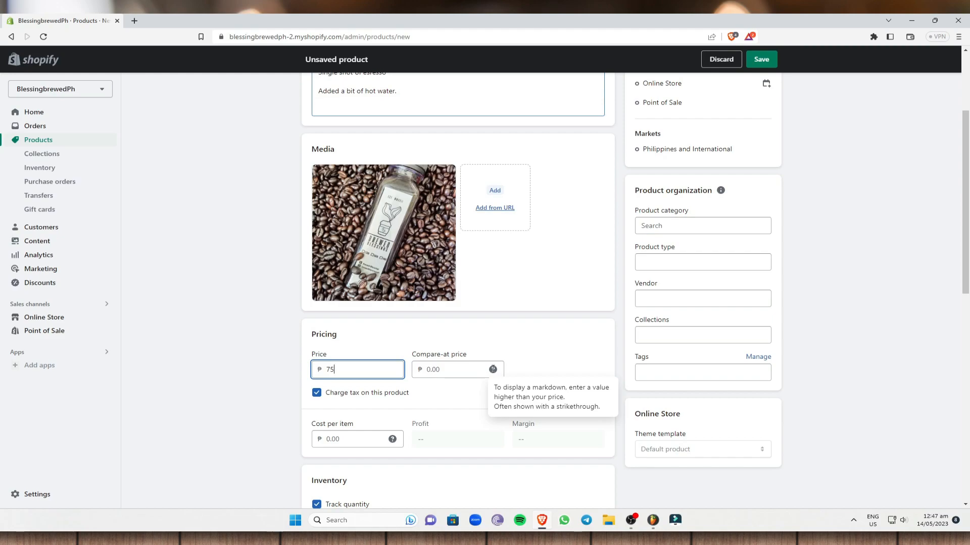
{"action": "left_click", "coordinate": [450, 371]}
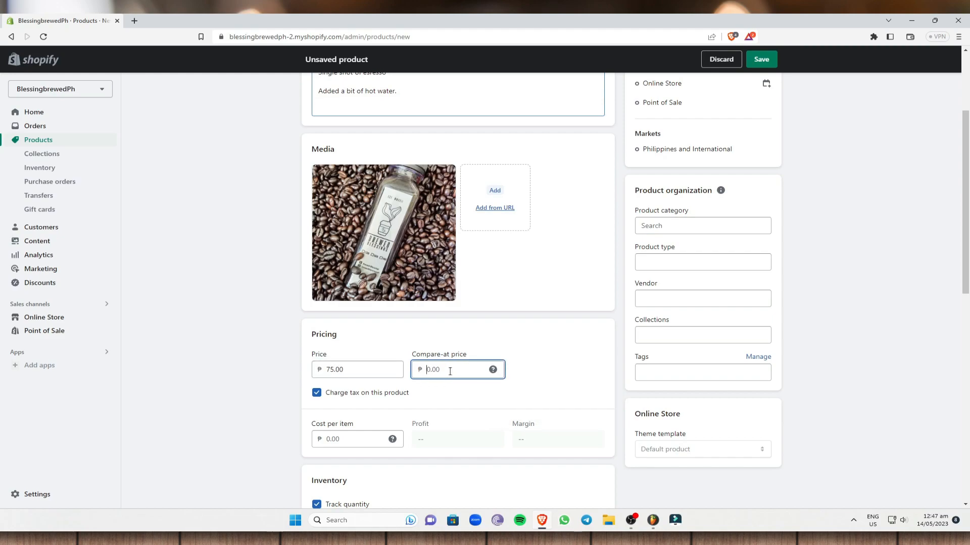
{"action": "type", "text": "90"}
{"action": "left_click", "coordinate": [227, 334]}
- Set the product's cost per item to ₱50
{"action": "scroll", "coordinate": [374, 394], "scroll_direction": "down", "scroll_amount": 2}
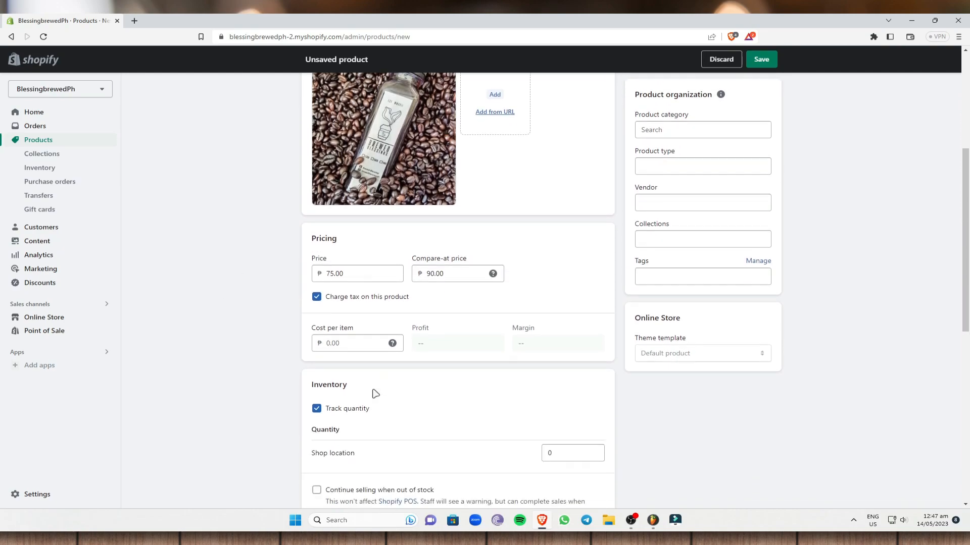
{"action": "mouse_move", "coordinate": [394, 342]}
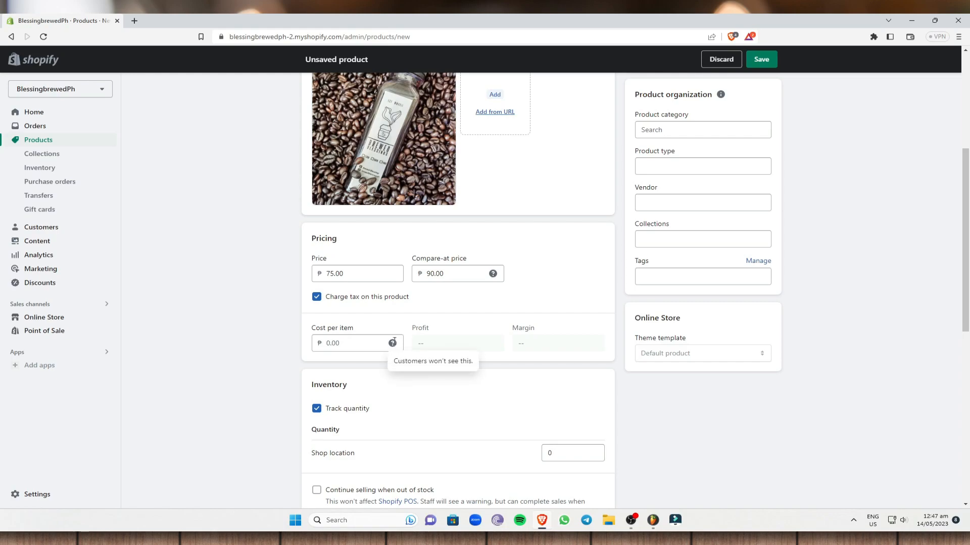
{"action": "scroll", "coordinate": [384, 202], "scroll_direction": "up", "scroll_amount": 1}
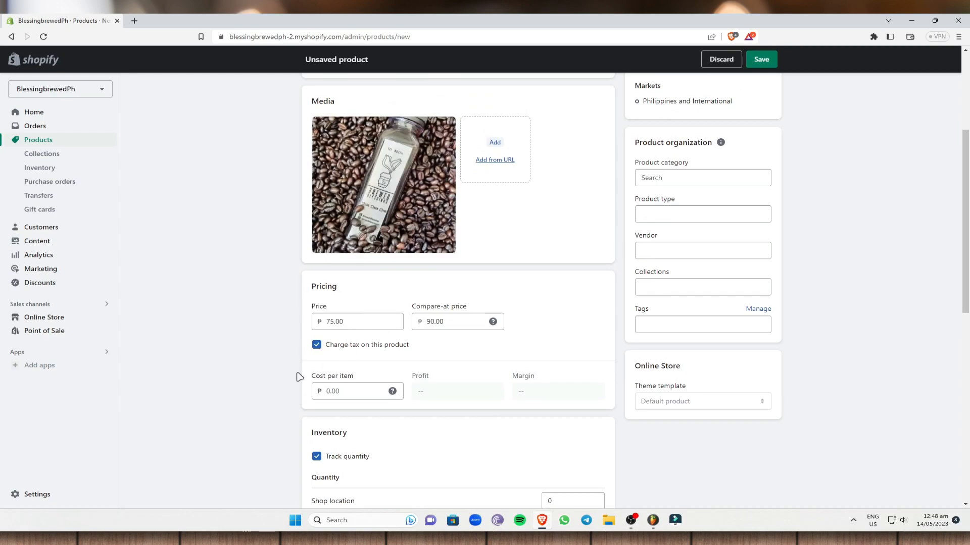
{"action": "left_click", "coordinate": [378, 393]}
{"action": "scroll", "coordinate": [364, 282], "scroll_direction": "up", "scroll_amount": 3}
{"action": "scroll", "coordinate": [394, 347], "scroll_direction": "down", "scroll_amount": 3}
{"action": "type", "text": "50"}
{"action": "left_click", "coordinate": [195, 274]}
{"action": "triple_click", "coordinate": [510, 377]}
{"action": "left_click", "coordinate": [543, 398]}
{"action": "scroll", "coordinate": [384, 404], "scroll_direction": "down", "scroll_amount": 2}
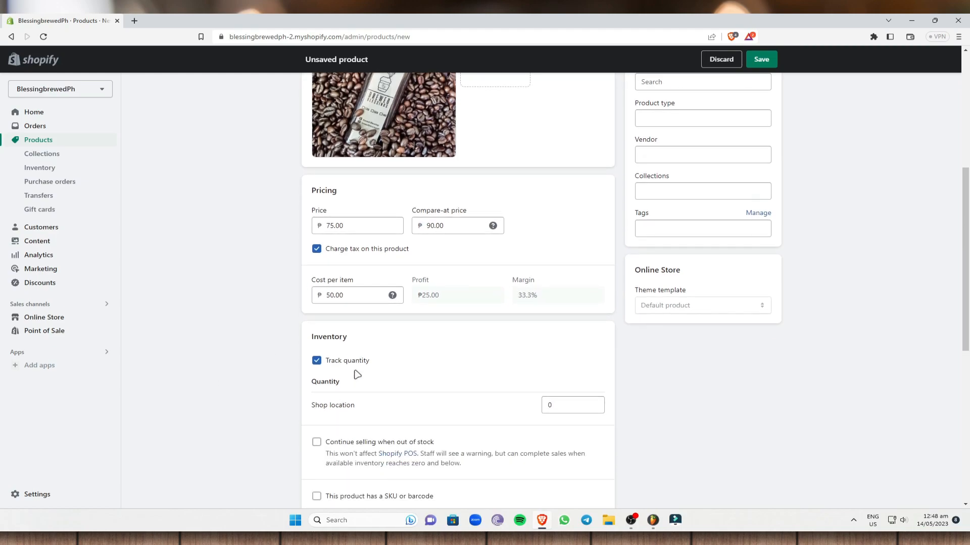
{"action": "scroll", "coordinate": [359, 343], "scroll_direction": "down", "scroll_amount": 3}
{"action": "scroll", "coordinate": [367, 313], "scroll_direction": "up", "scroll_amount": 1}
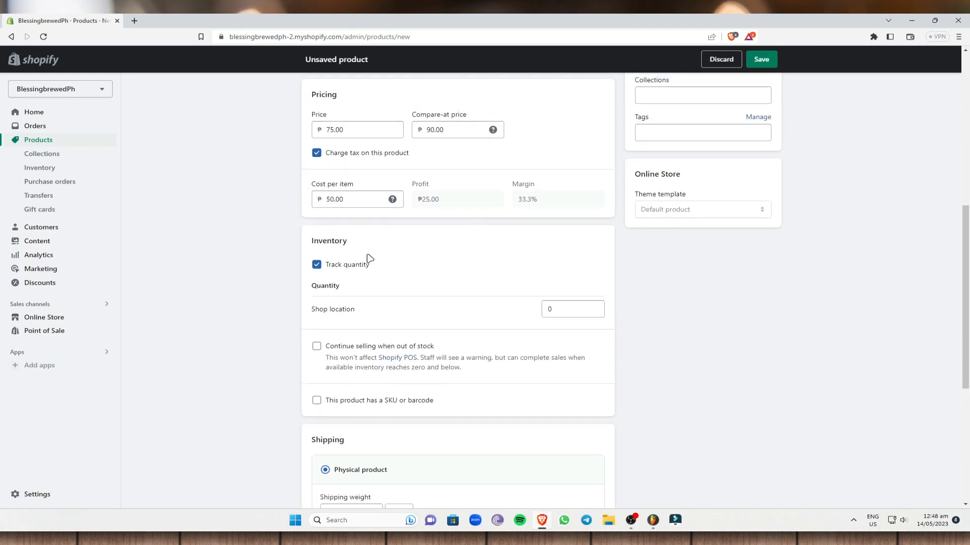
{"action": "left_click", "coordinate": [322, 273]}
{"action": "left_click", "coordinate": [321, 273]}
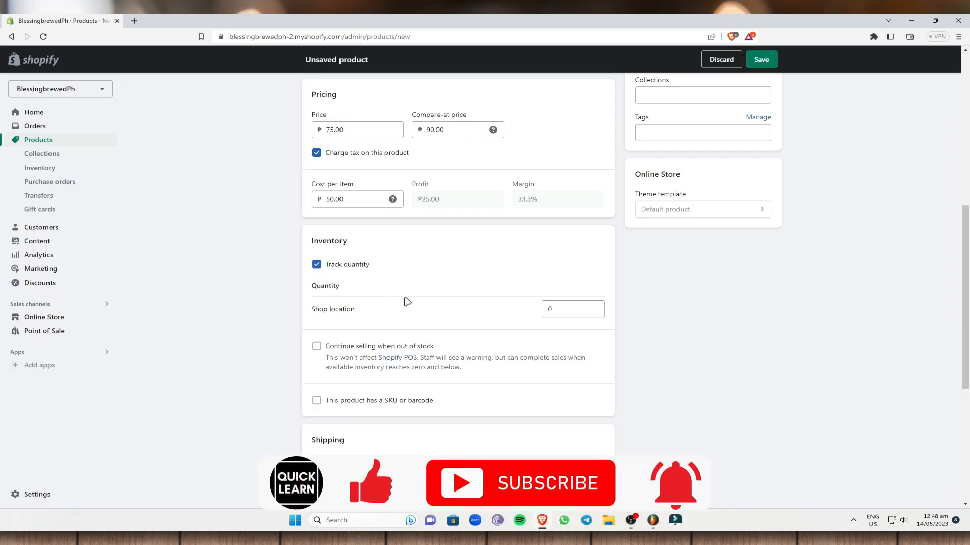
- Set the product's inventory quantity at the shop location to 100
{"action": "scroll", "coordinate": [406, 302], "scroll_direction": "up", "scroll_amount": 4}
{"action": "scroll", "coordinate": [424, 313], "scroll_direction": "down", "scroll_amount": 4}
{"action": "scroll", "coordinate": [438, 324], "scroll_direction": "up", "scroll_amount": 6}
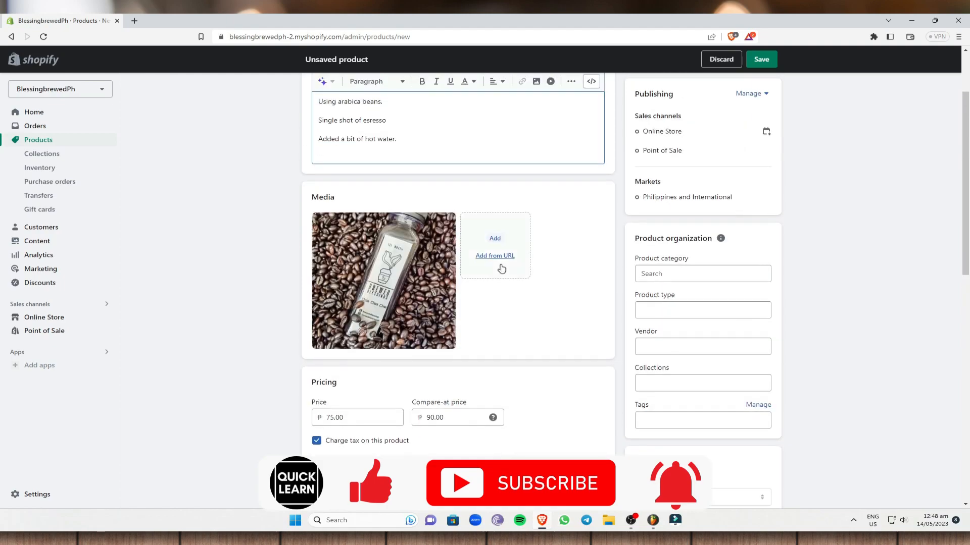
{"action": "scroll", "coordinate": [444, 384], "scroll_direction": "down", "scroll_amount": 3}
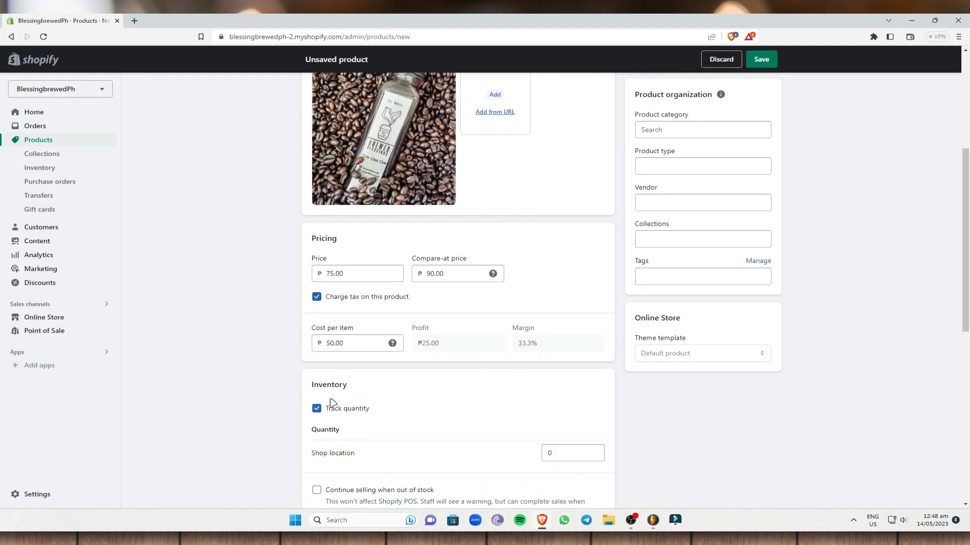
{"action": "scroll", "coordinate": [368, 449], "scroll_direction": "down", "scroll_amount": 1}
{"action": "left_click", "coordinate": [597, 405]}
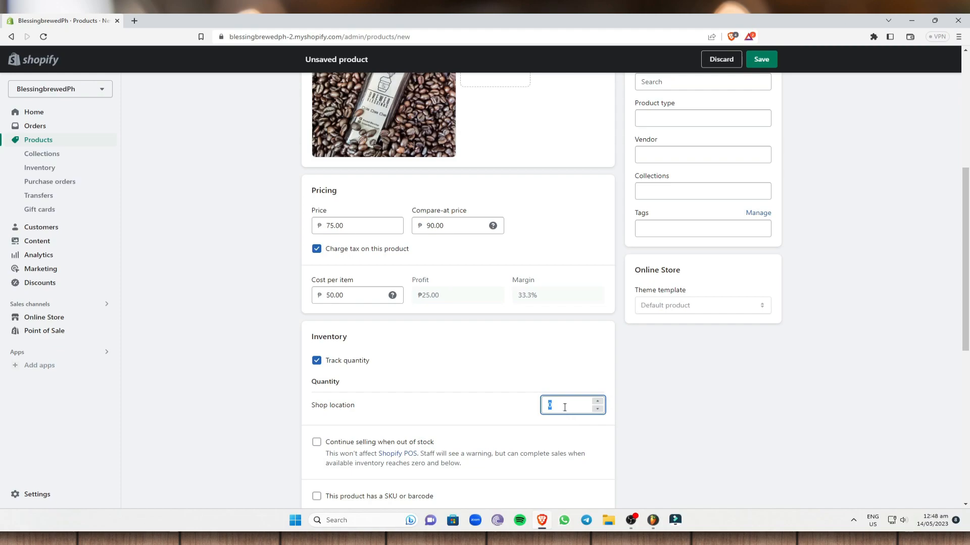
{"action": "type", "text": "100"}
{"action": "left_click", "coordinate": [203, 263]}
- Allow the product to continue selling when out of stock
{"action": "scroll", "coordinate": [403, 382], "scroll_direction": "down", "scroll_amount": 2}
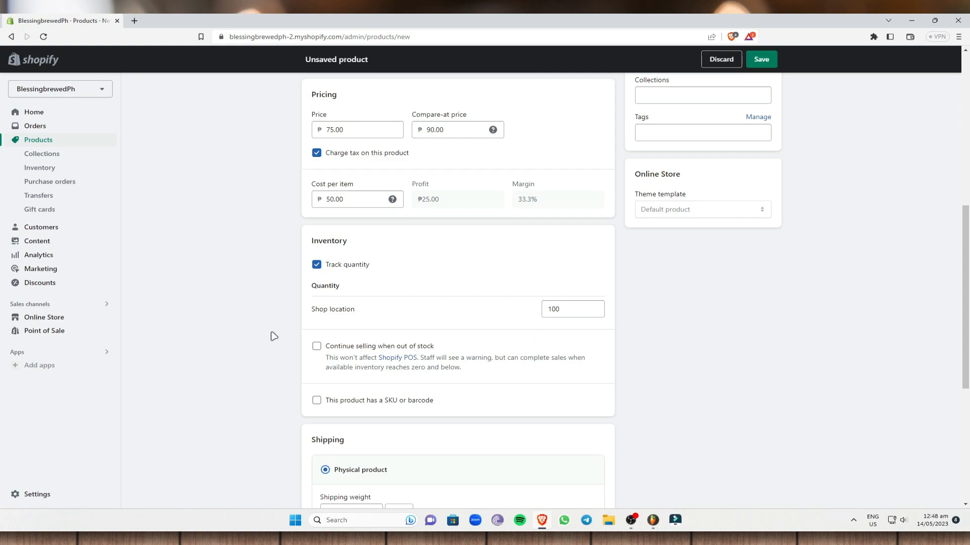
{"action": "left_click", "coordinate": [317, 347]}
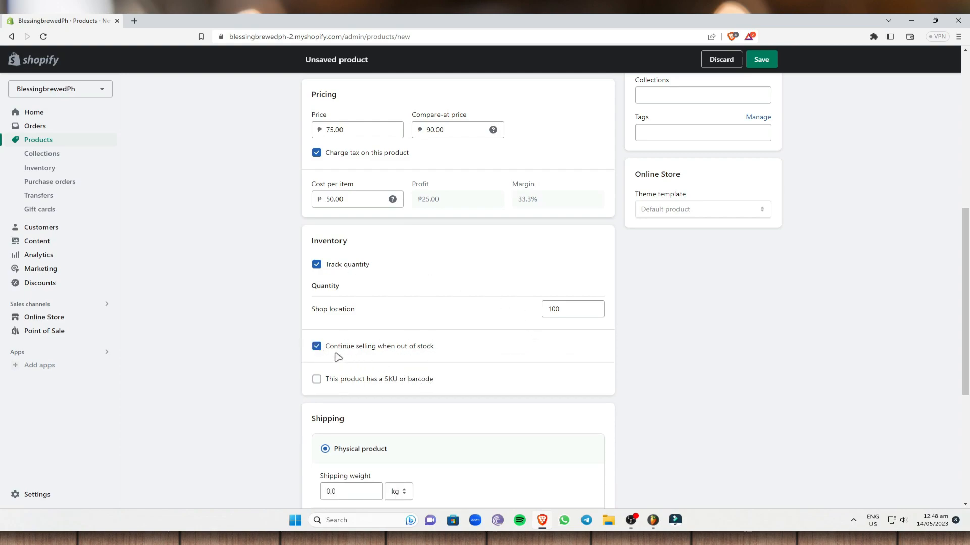
{"action": "left_click", "coordinate": [329, 345]}
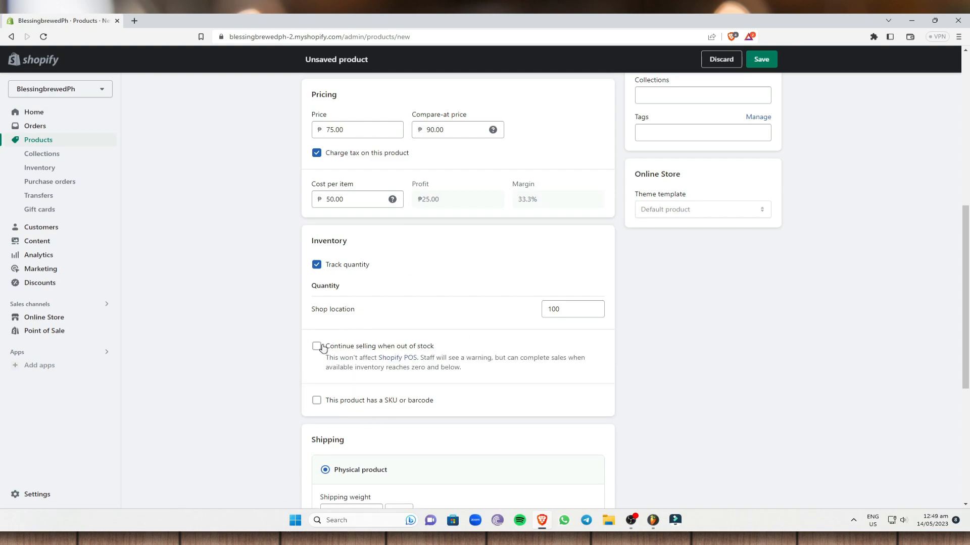
{"action": "left_click", "coordinate": [317, 347]}
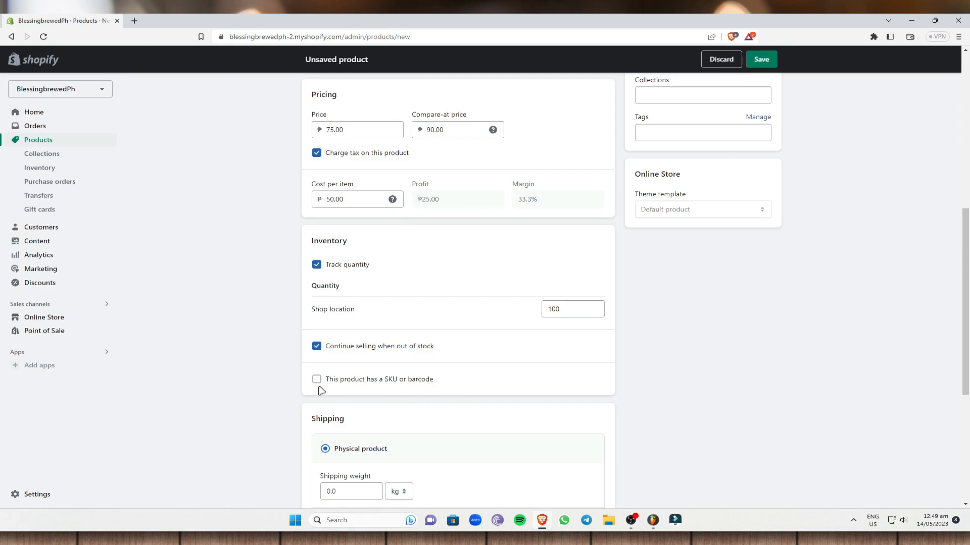
{"action": "scroll", "coordinate": [495, 337], "scroll_direction": "up", "scroll_amount": 4}
{"action": "mouse_move", "coordinate": [399, 212]}
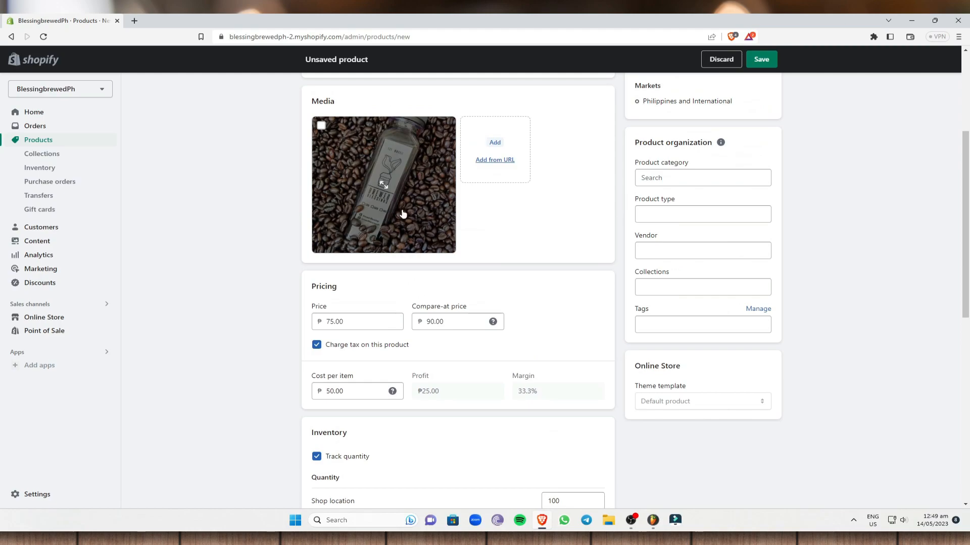
{"action": "scroll", "coordinate": [402, 215], "scroll_direction": "down", "scroll_amount": 4}
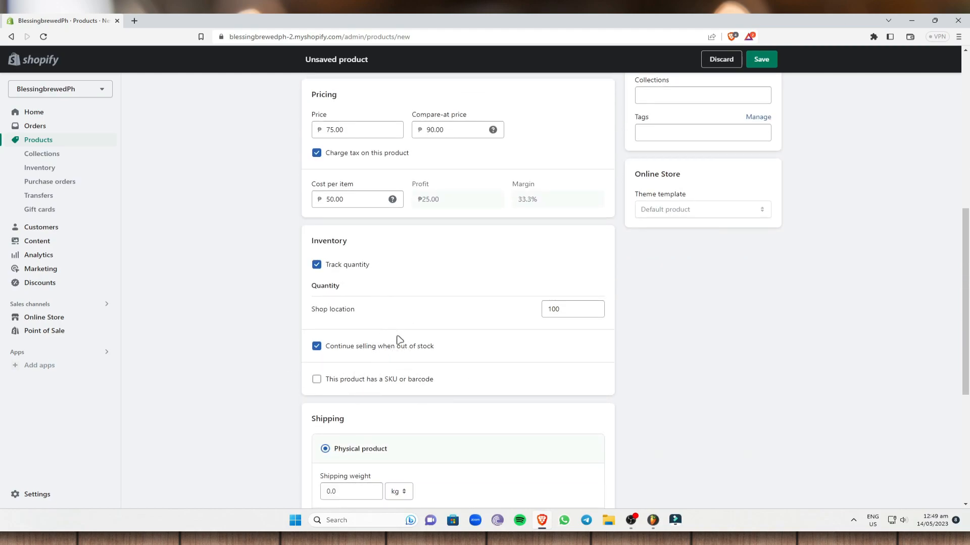
- Set the physical product's shipping weight to 0.2 kg
{"action": "scroll", "coordinate": [345, 356], "scroll_direction": "down", "scroll_amount": 5}
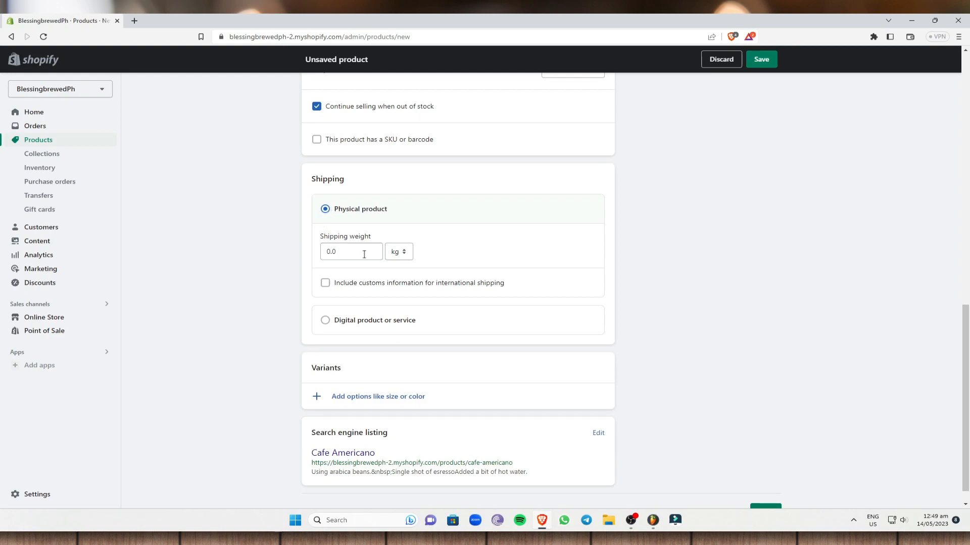
{"action": "scroll", "coordinate": [375, 260], "scroll_direction": "up", "scroll_amount": 3}
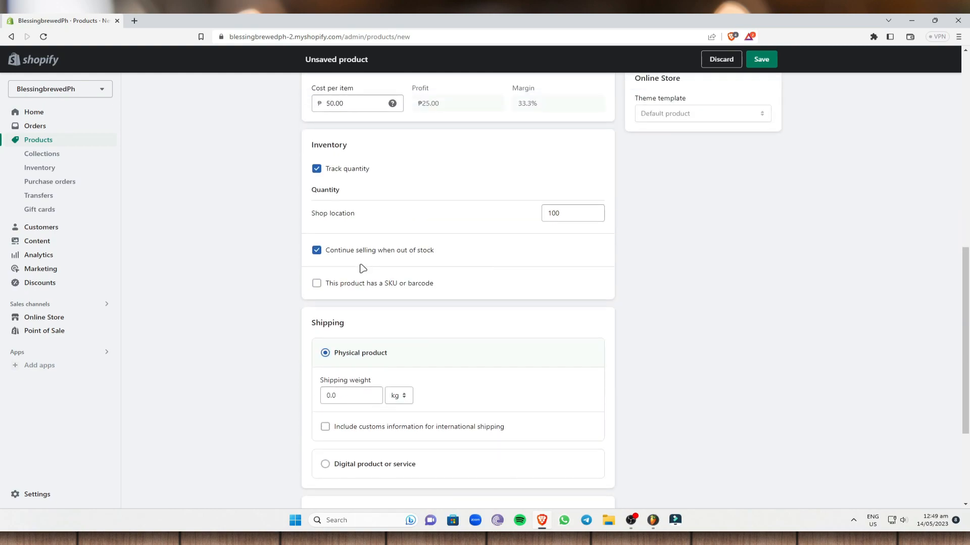
{"action": "scroll", "coordinate": [362, 268], "scroll_direction": "down", "scroll_amount": 3}
{"action": "left_click", "coordinate": [370, 230]}
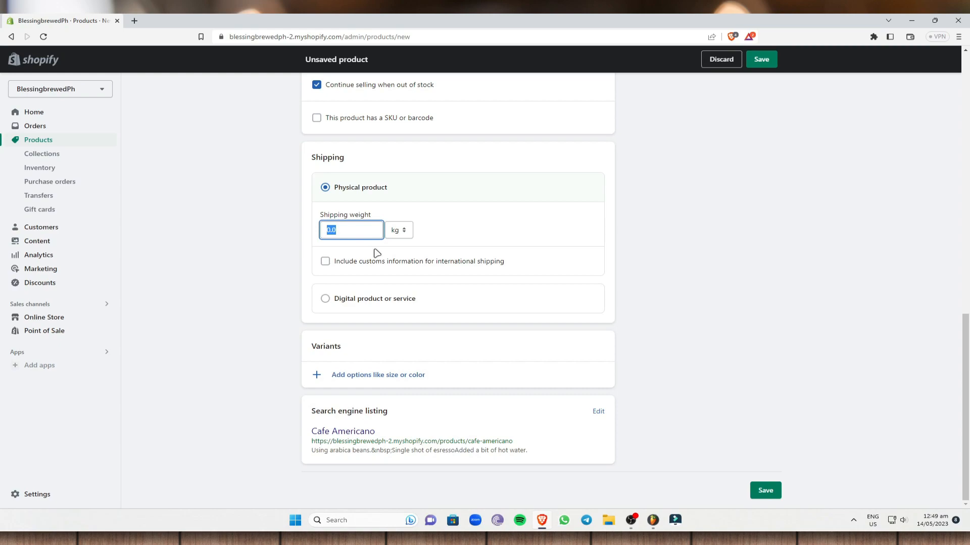
{"action": "type", "text": ".2"}
{"action": "left_click", "coordinate": [219, 202]}
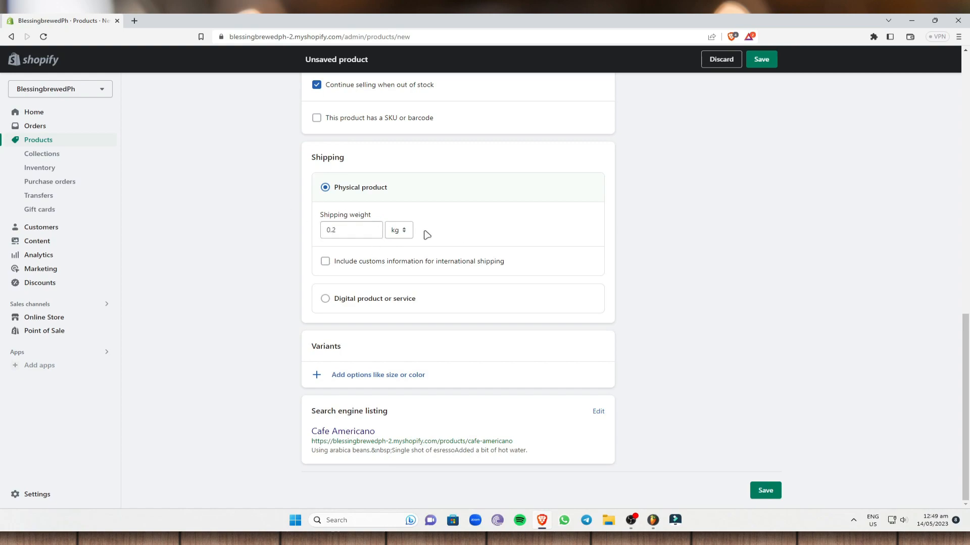
- Switch the shipping weight unit to lb and set the weight to 2.0
{"action": "left_click", "coordinate": [403, 230]}
{"action": "left_click", "coordinate": [404, 244]}
{"action": "key", "text": "shift+Tab"}
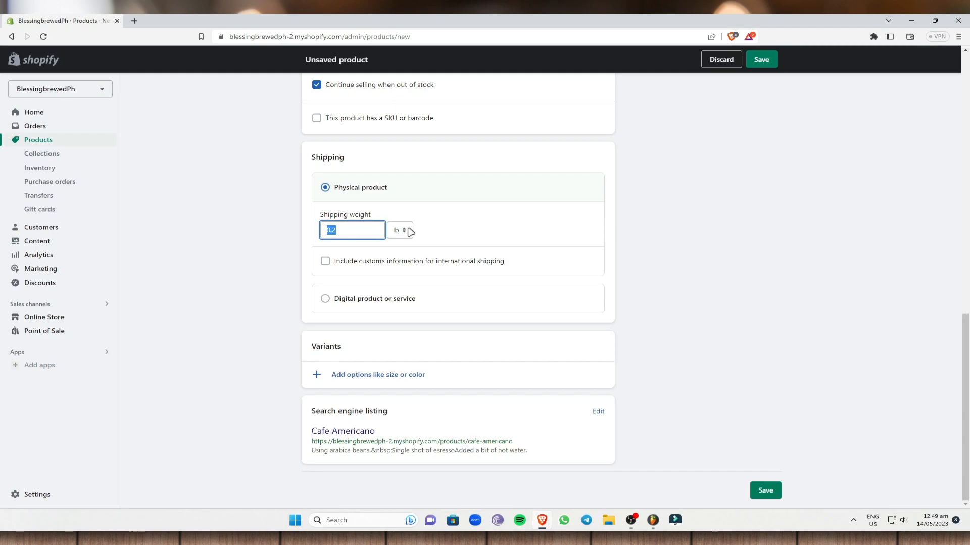
{"action": "scroll", "coordinate": [410, 231], "scroll_direction": "up", "scroll_amount": 10}
{"action": "scroll", "coordinate": [412, 282], "scroll_direction": "down", "scroll_amount": 6}
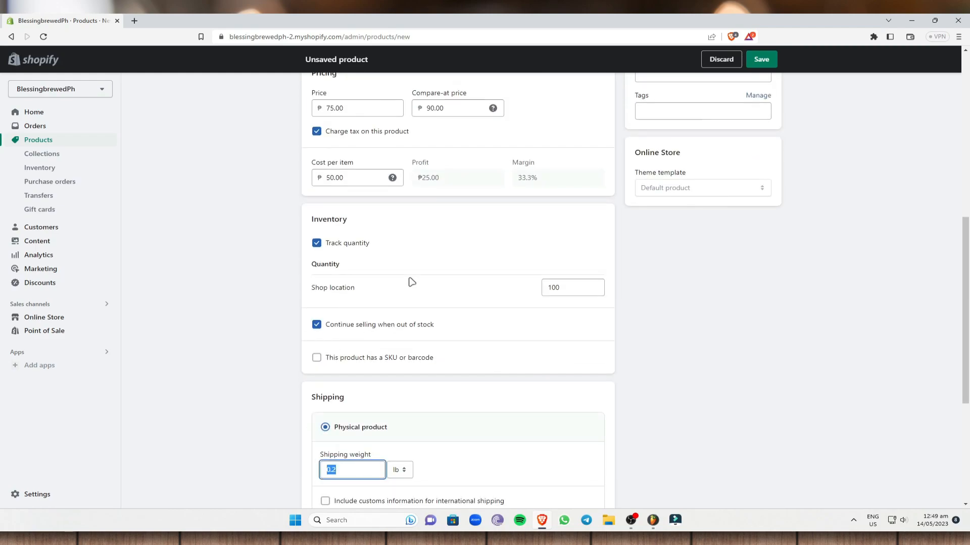
{"action": "scroll", "coordinate": [411, 282], "scroll_direction": "down", "scroll_amount": 5}
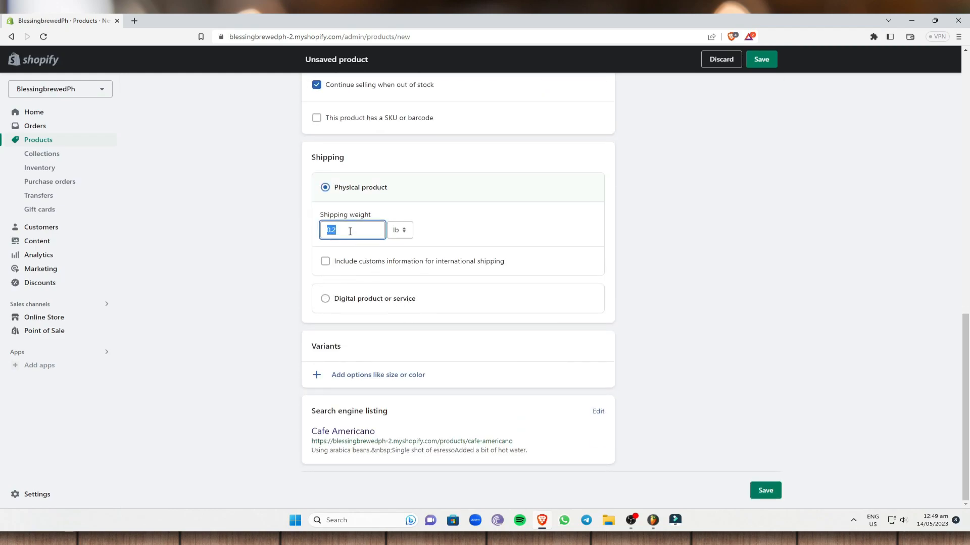
{"action": "type", "text": "12"}
{"action": "key", "text": "BackSpace"}
{"action": "key", "text": "BackSpace"}
{"action": "type", "text": "2"}
{"action": "left_click", "coordinate": [161, 260]}
{"action": "left_click", "coordinate": [326, 262]}
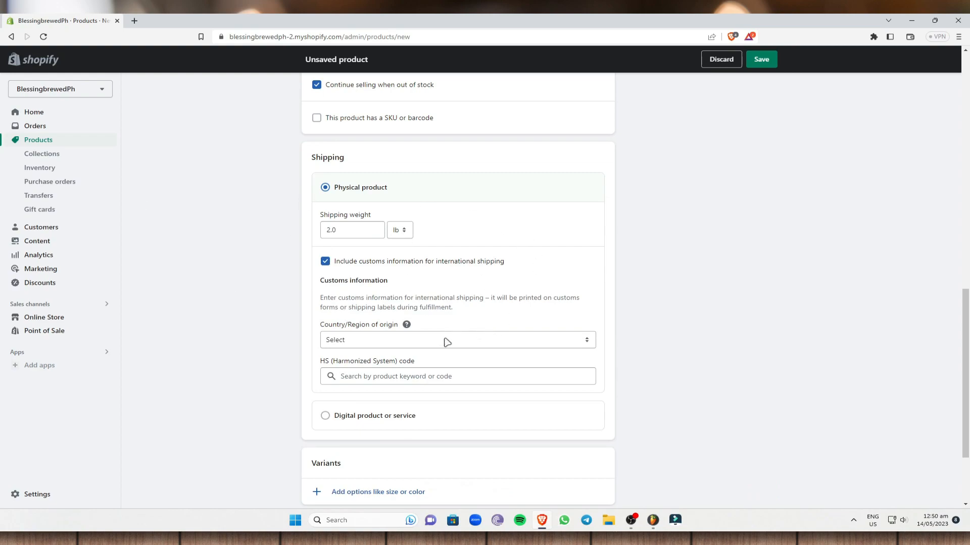
{"action": "left_click", "coordinate": [427, 348]}
{"action": "scroll", "coordinate": [723, 342], "scroll_direction": "down", "scroll_amount": 2}
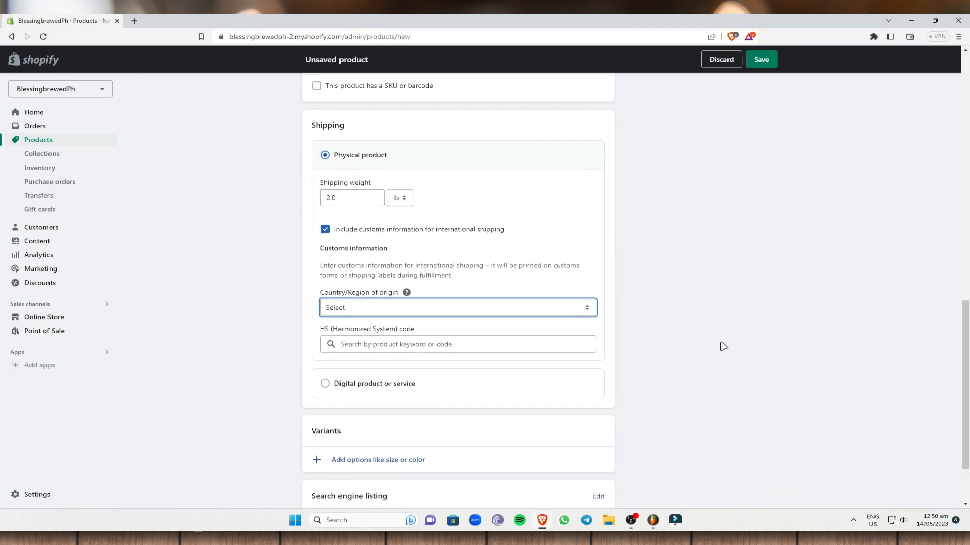
{"action": "left_click", "coordinate": [427, 249]}
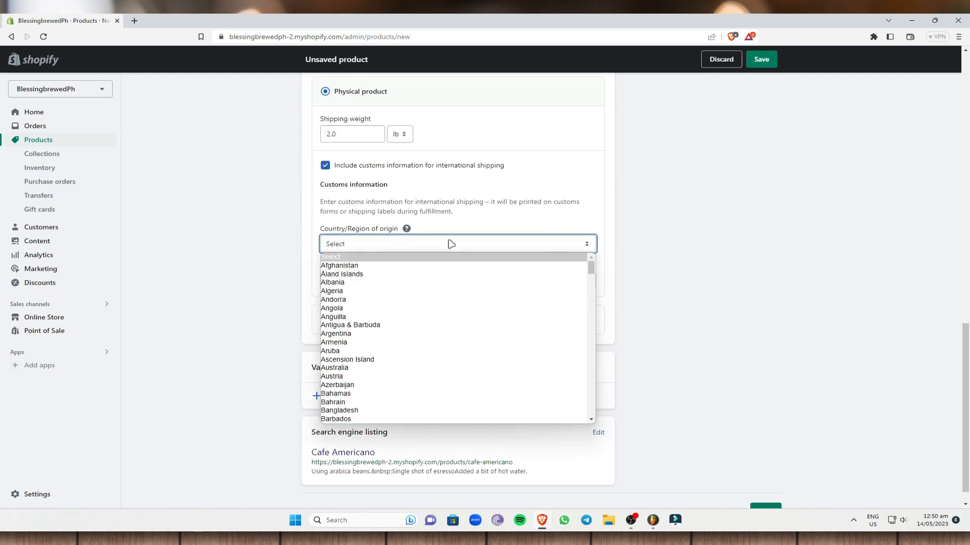
{"action": "scroll", "coordinate": [396, 327], "scroll_direction": "down", "scroll_amount": 6}
{"action": "left_click", "coordinate": [823, 258]}
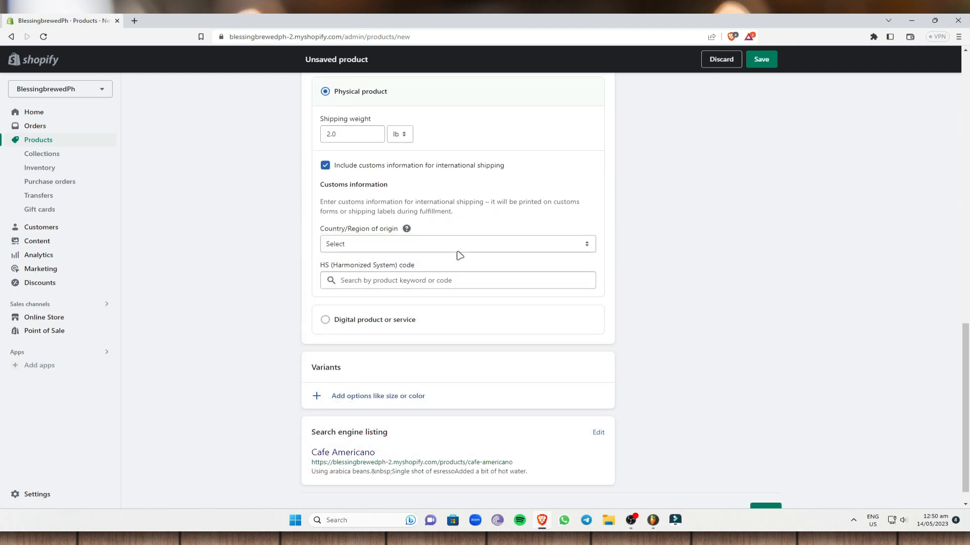
{"action": "left_click", "coordinate": [347, 245]}
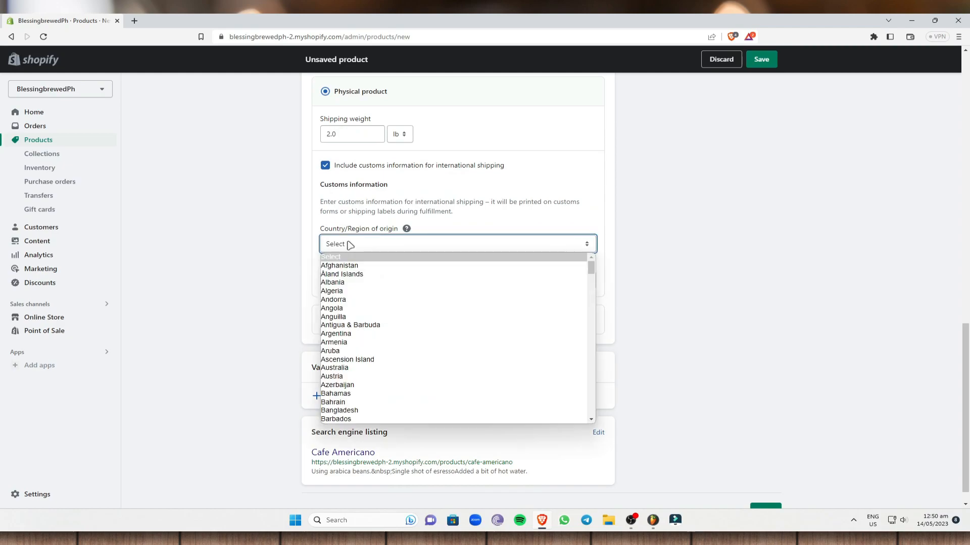
{"action": "scroll", "coordinate": [410, 307], "scroll_direction": "down", "scroll_amount": 15}
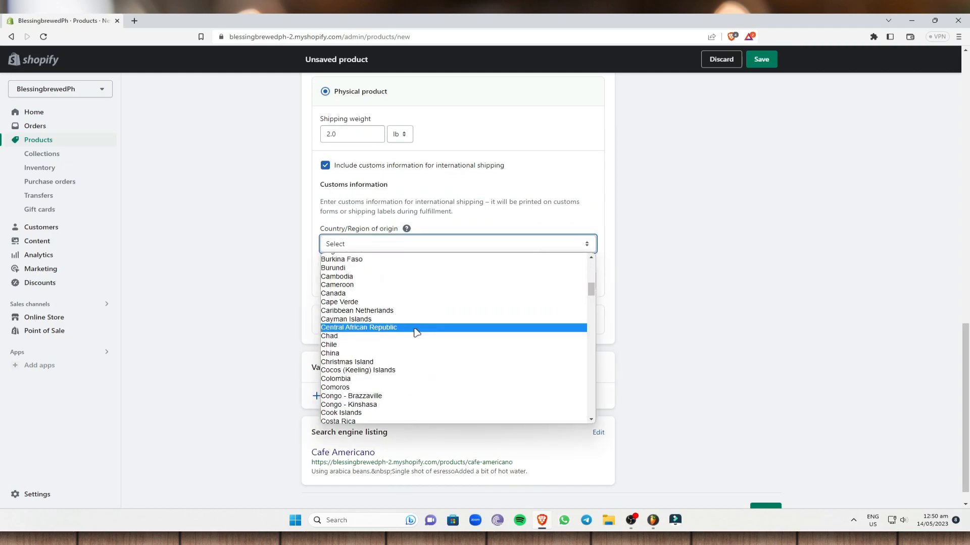
{"action": "scroll", "coordinate": [413, 307], "scroll_direction": "down", "scroll_amount": 1}
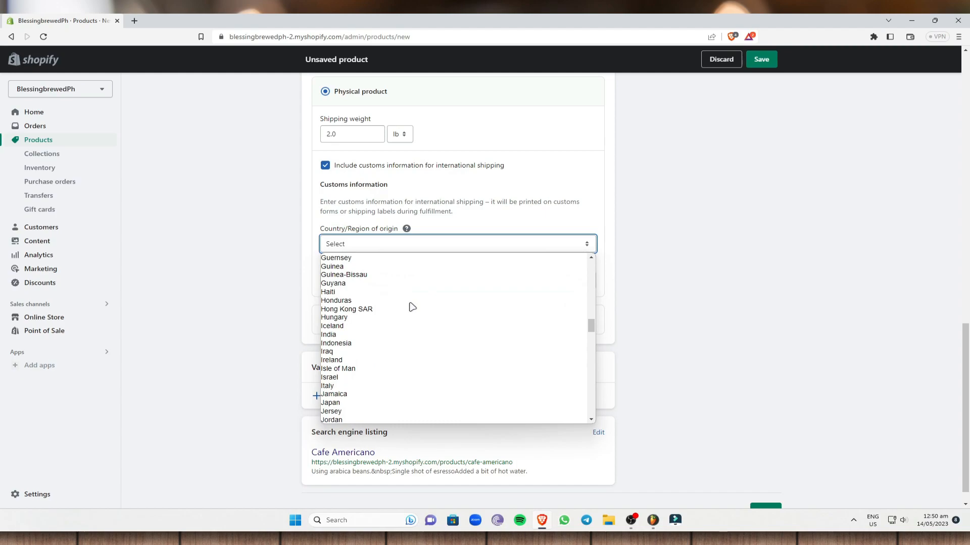
{"action": "scroll", "coordinate": [407, 333], "scroll_direction": "down", "scroll_amount": 7}
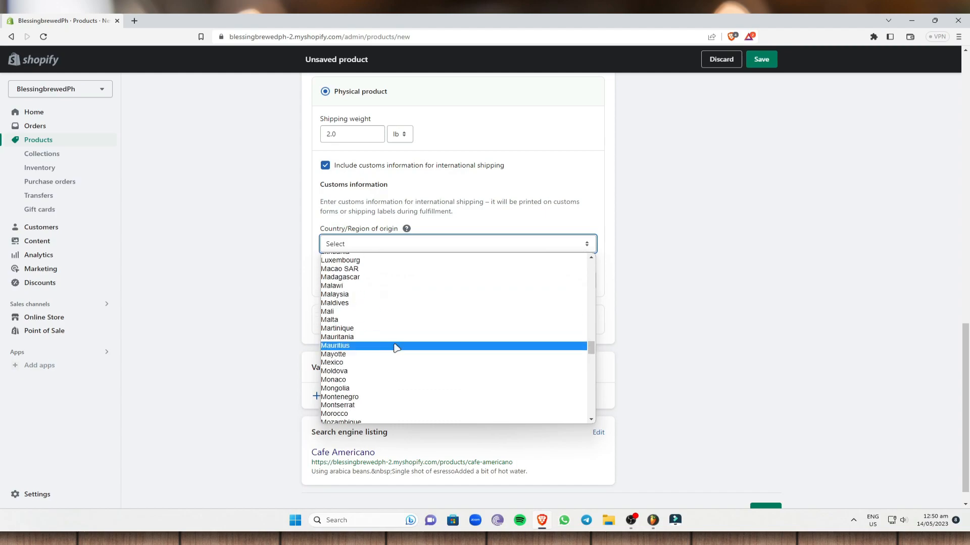
{"action": "left_click", "coordinate": [686, 277]}
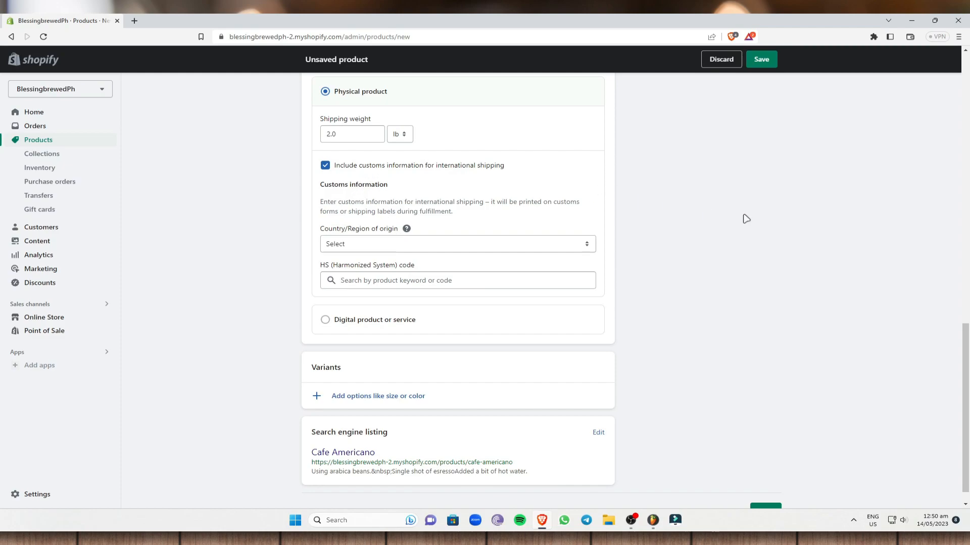
{"action": "scroll", "coordinate": [637, 211], "scroll_direction": "up", "scroll_amount": 5}
{"action": "scroll", "coordinate": [395, 260], "scroll_direction": "up", "scroll_amount": 9}
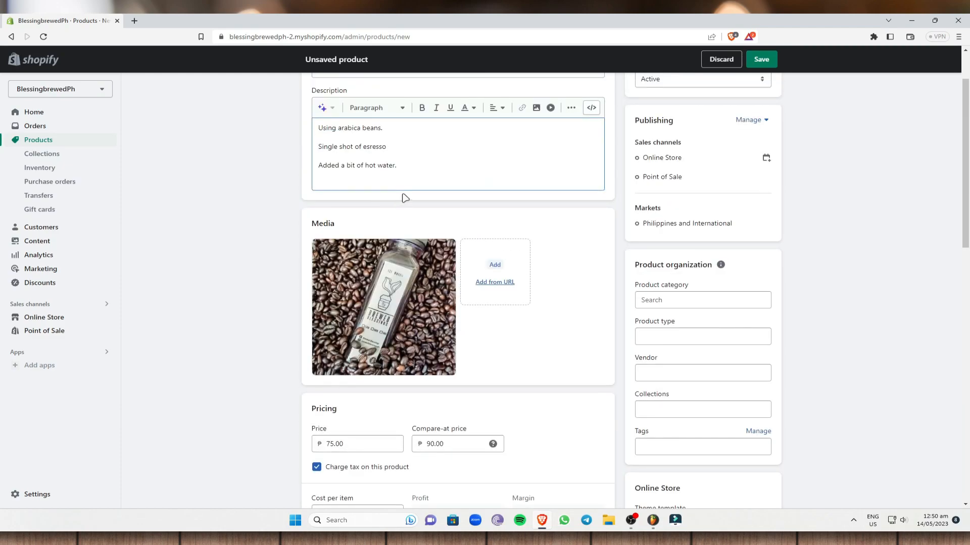
{"action": "scroll", "coordinate": [408, 264], "scroll_direction": "down", "scroll_amount": 5}
{"action": "scroll", "coordinate": [408, 264], "scroll_direction": "down", "scroll_amount": 5}
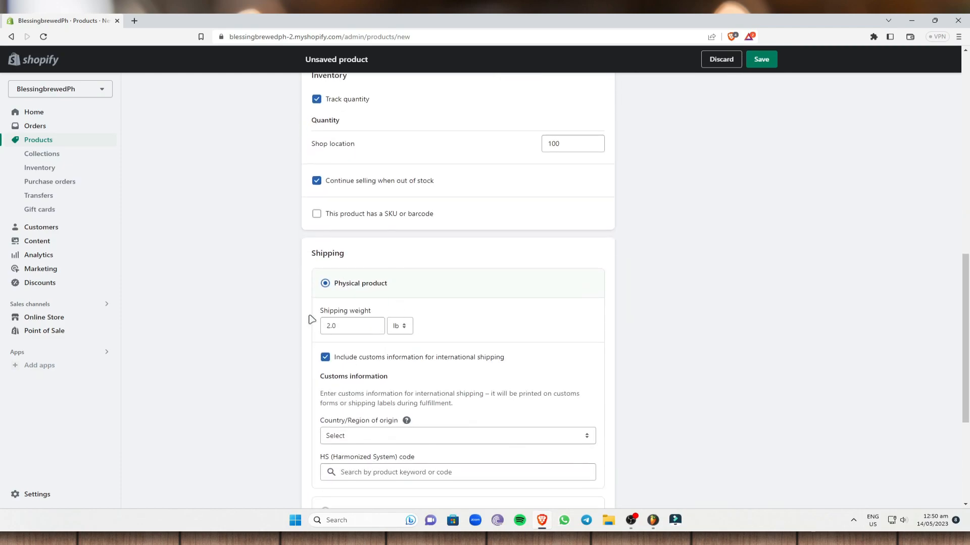
{"action": "left_click", "coordinate": [325, 358]}
- Add a Color variant option to the product with the option value "brown"
{"action": "scroll", "coordinate": [498, 337], "scroll_direction": "up", "scroll_amount": 12}
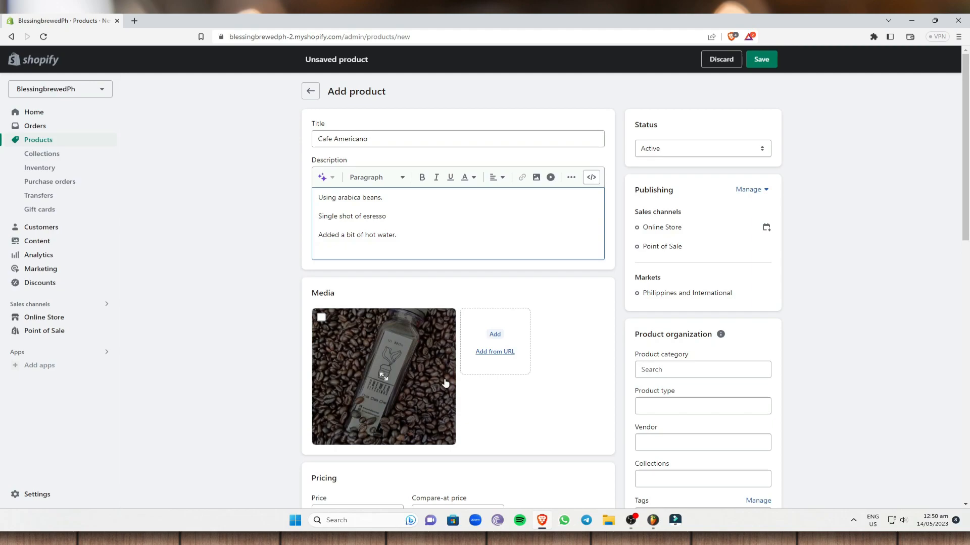
{"action": "scroll", "coordinate": [394, 255], "scroll_direction": "down", "scroll_amount": 10}
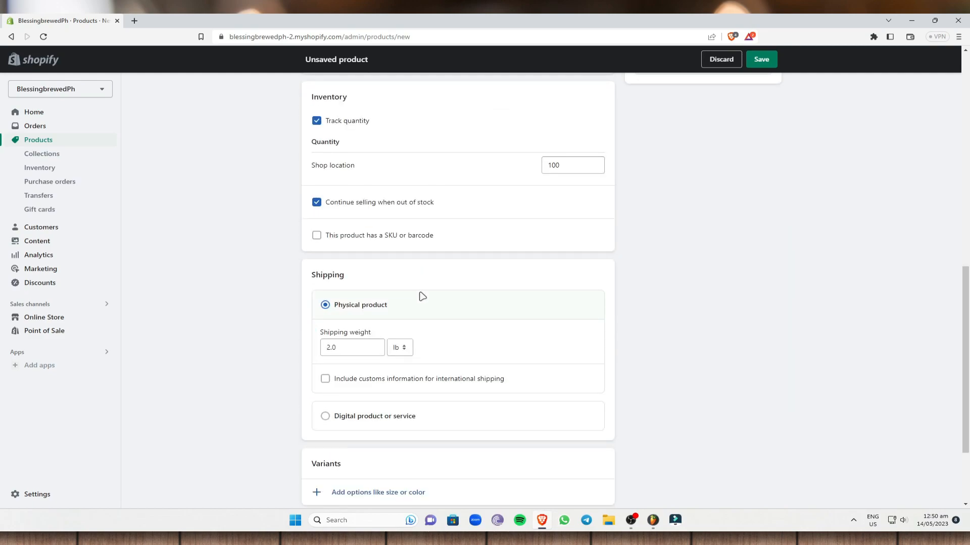
{"action": "scroll", "coordinate": [422, 297], "scroll_direction": "down", "scroll_amount": 3}
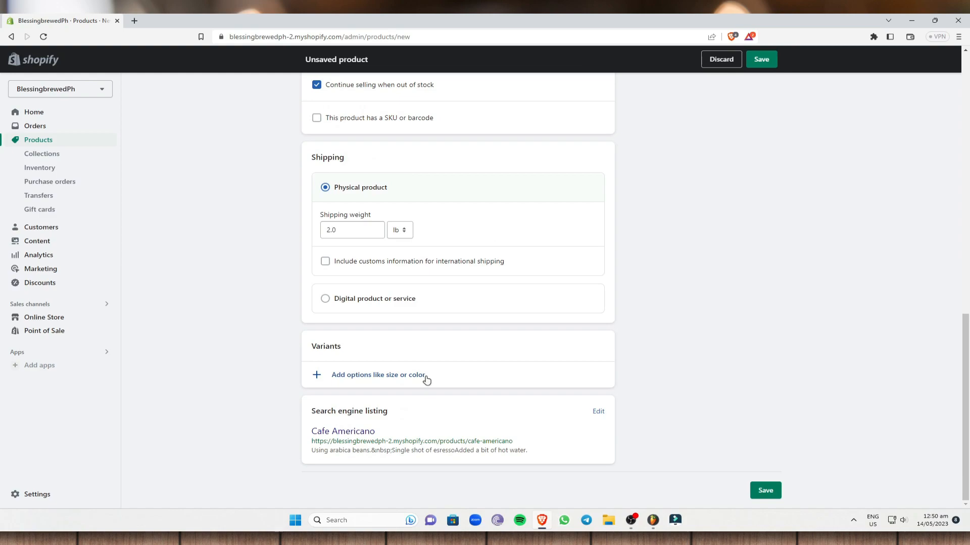
{"action": "left_click", "coordinate": [375, 380]}
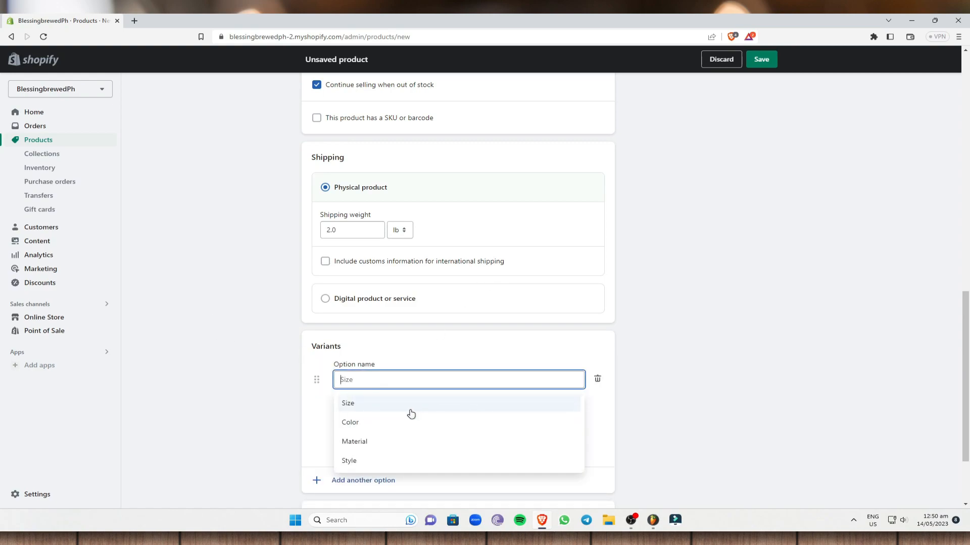
{"action": "left_click", "coordinate": [376, 422]}
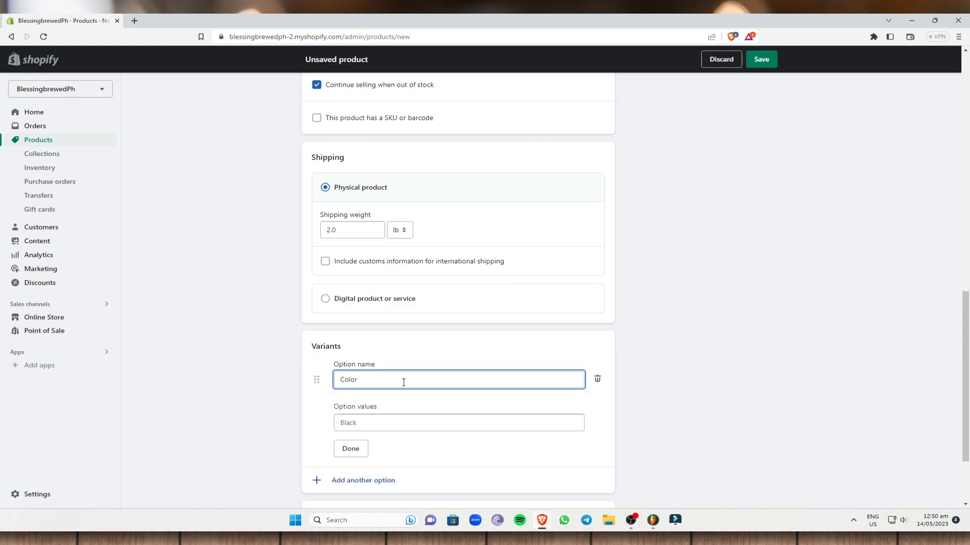
{"action": "left_click", "coordinate": [382, 424]}
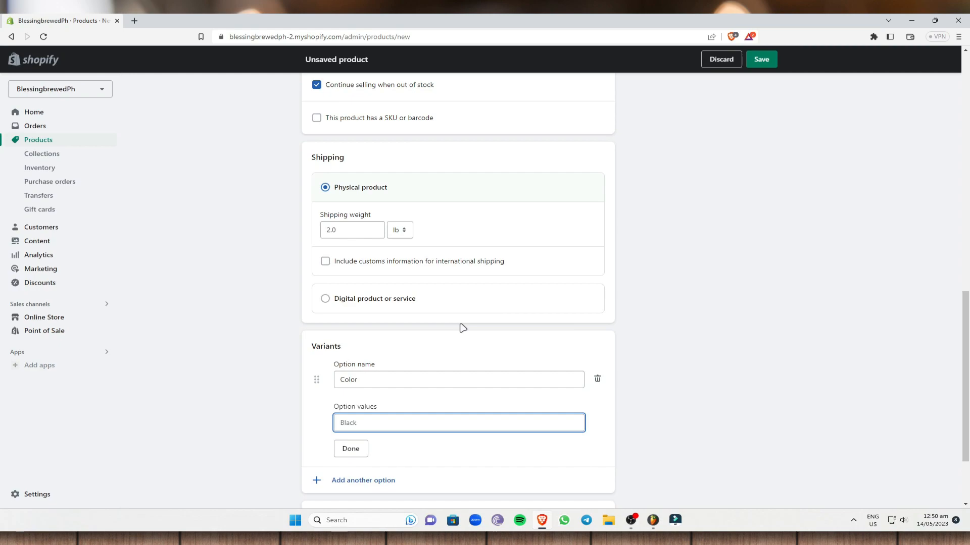
{"action": "type", "text": "brown"}
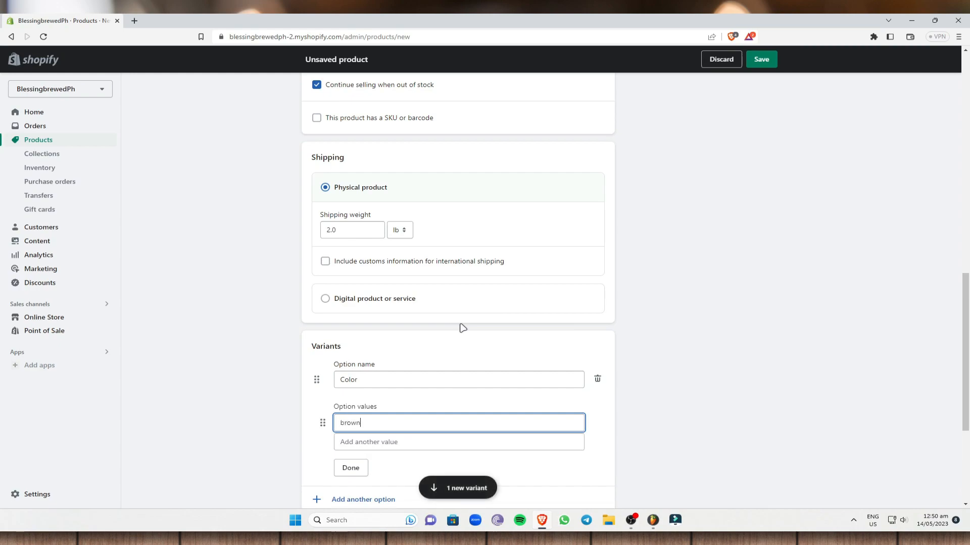
{"action": "left_click", "coordinate": [524, 452]}
{"action": "scroll", "coordinate": [454, 445], "scroll_direction": "down", "scroll_amount": 3}
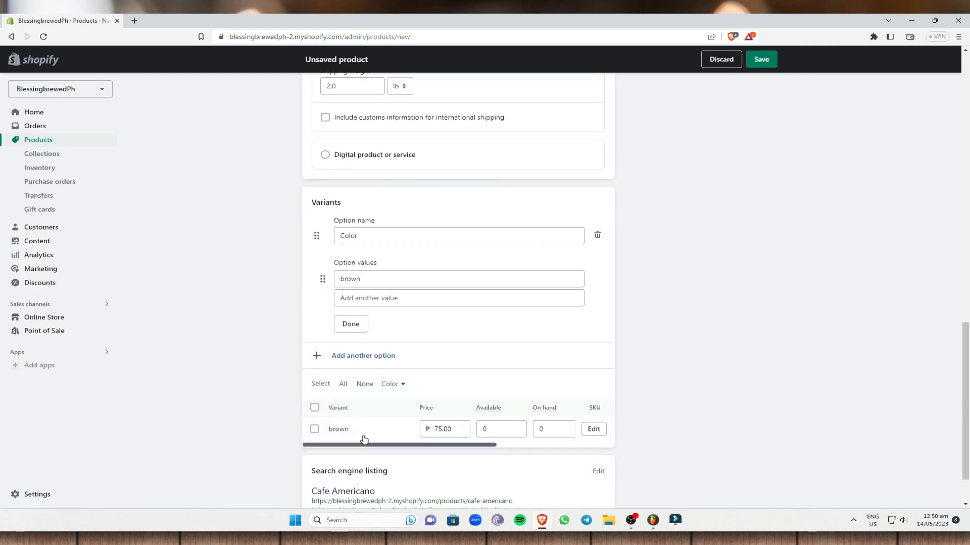
- Finish the Color option, then select the brown variant and check which bulk actions it offers
{"action": "left_click", "coordinate": [362, 321]}
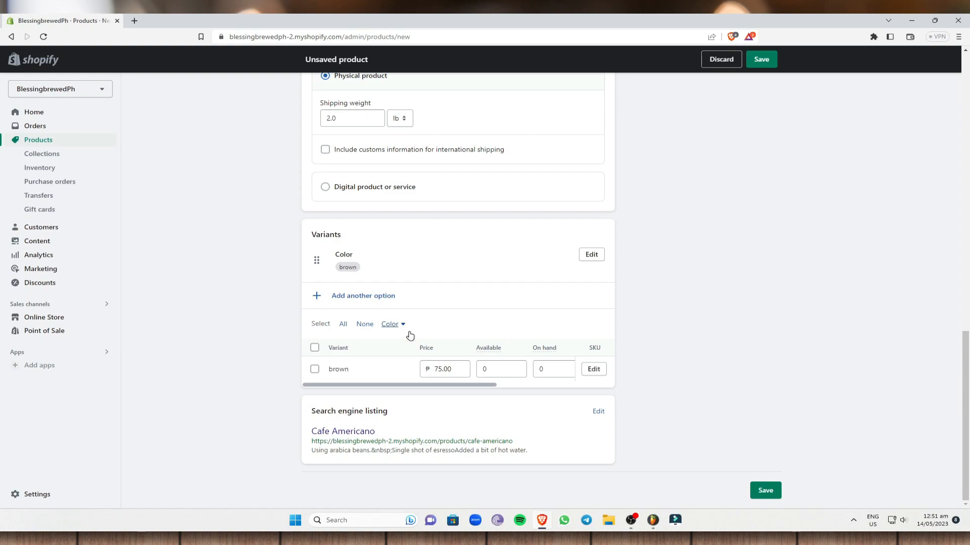
{"action": "scroll", "coordinate": [485, 392], "scroll_direction": "right", "scroll_amount": 1}
{"action": "scroll", "coordinate": [343, 390], "scroll_direction": "left", "scroll_amount": 1}
{"action": "left_click", "coordinate": [314, 370]}
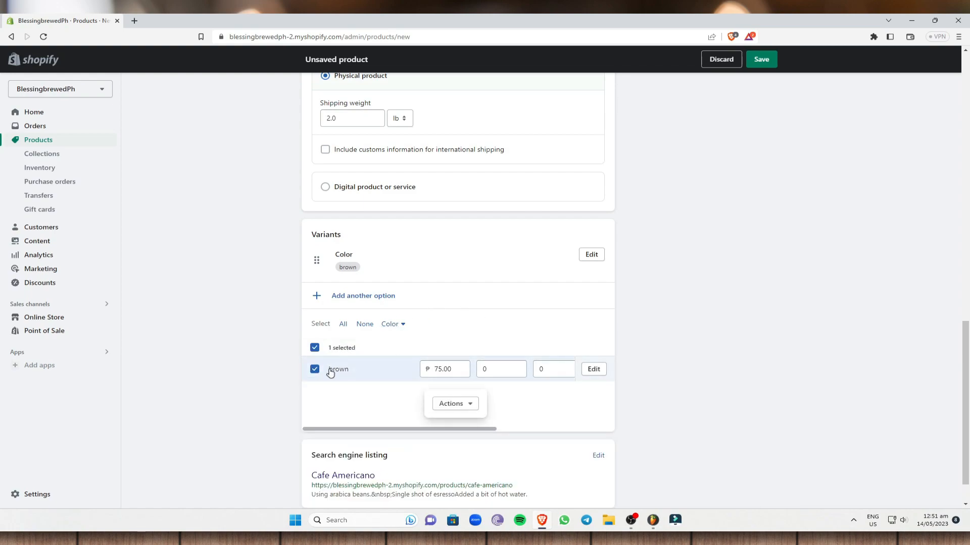
{"action": "left_click", "coordinate": [453, 406]}
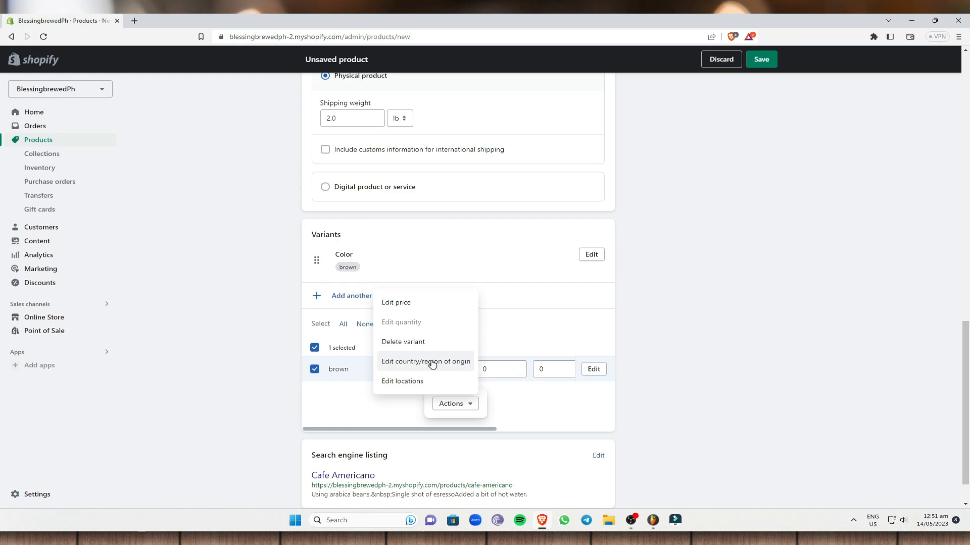
{"action": "left_click", "coordinate": [476, 374]}
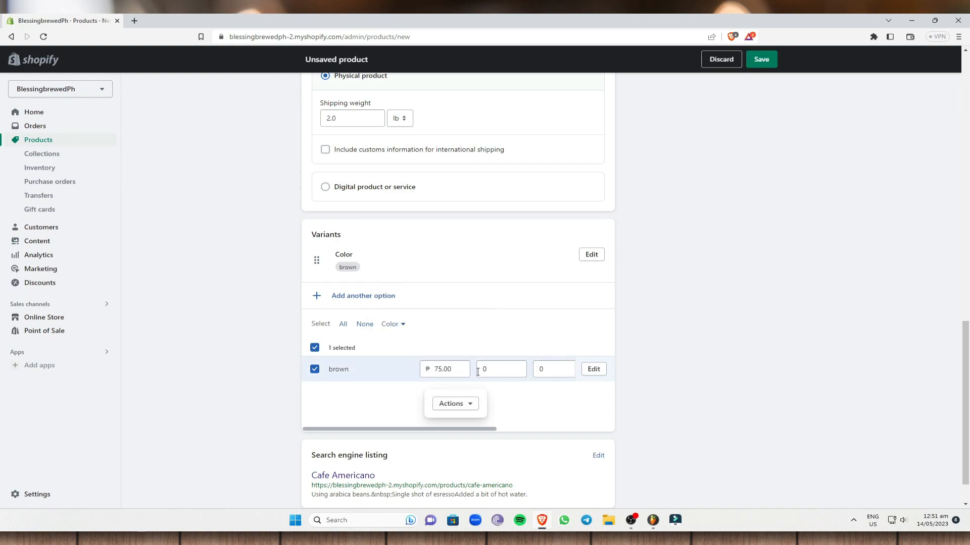
- Set the brown variant's available quantity to 50
{"action": "scroll", "coordinate": [503, 368], "scroll_direction": "up", "scroll_amount": 1}
{"action": "double_click", "coordinate": [506, 415]}
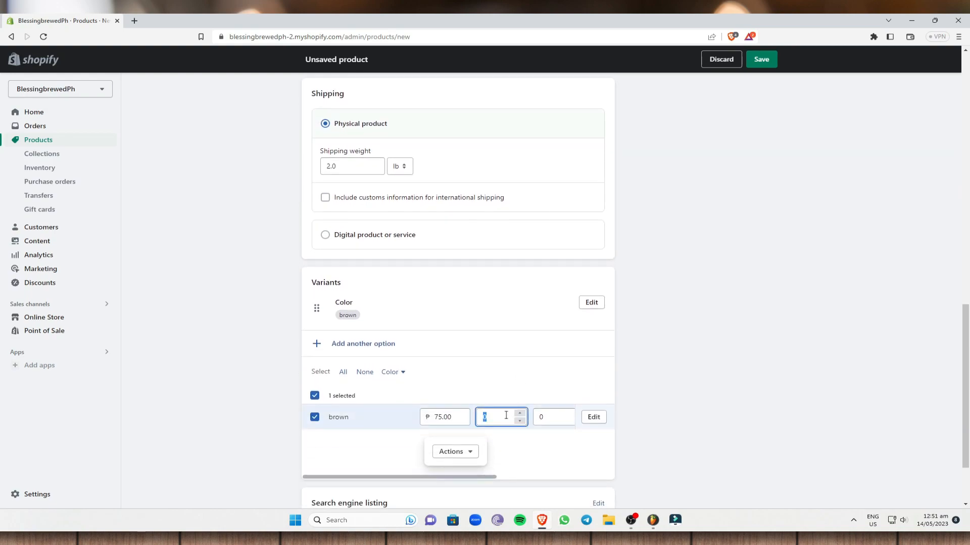
{"action": "double_click", "coordinate": [746, 364]}
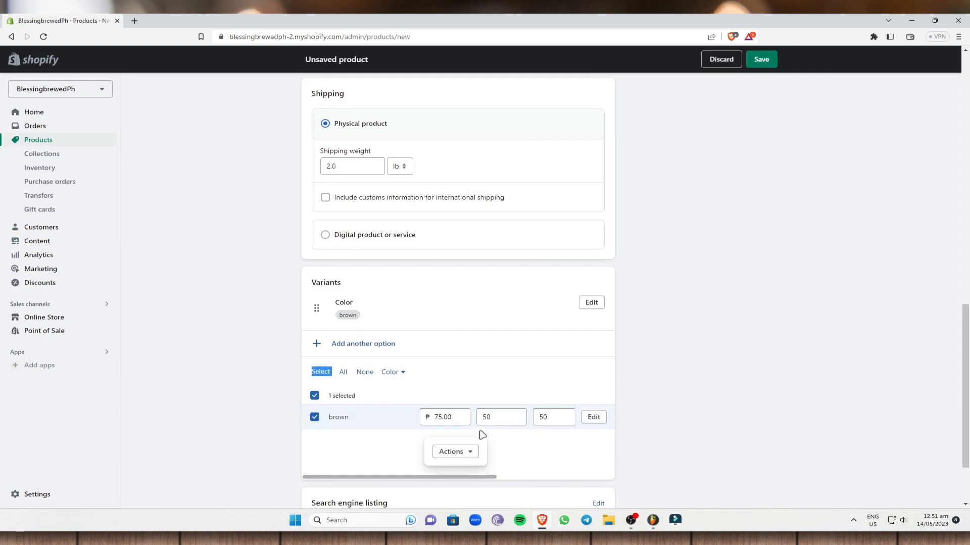
- Examine the title, URL and description in the product's search engine listing preview
{"action": "scroll", "coordinate": [574, 363], "scroll_direction": "down", "scroll_amount": 2}
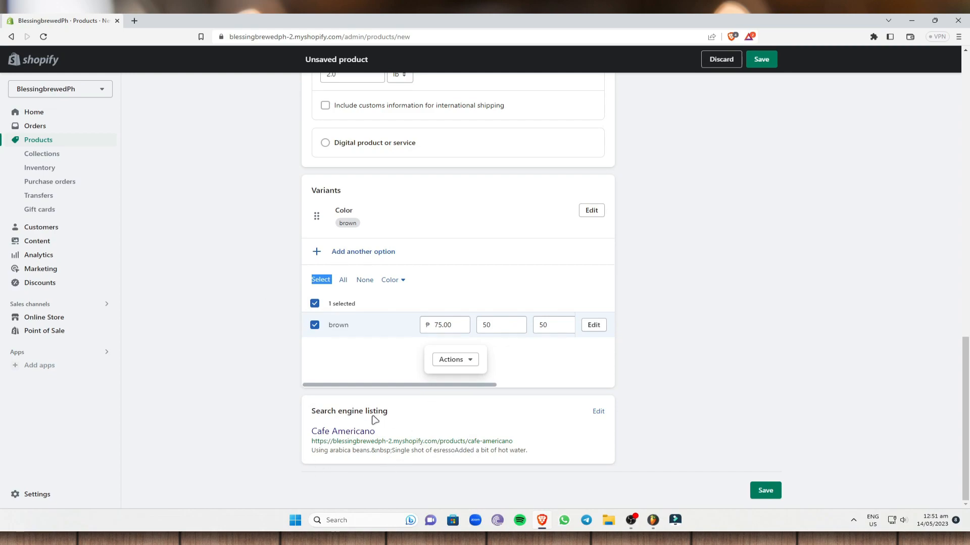
{"action": "left_click_drag", "start_coordinate": [526, 457], "coordinate": [305, 434]}
{"action": "left_click", "coordinate": [471, 452]}
{"action": "left_click_drag", "start_coordinate": [312, 444], "coordinate": [518, 446]}
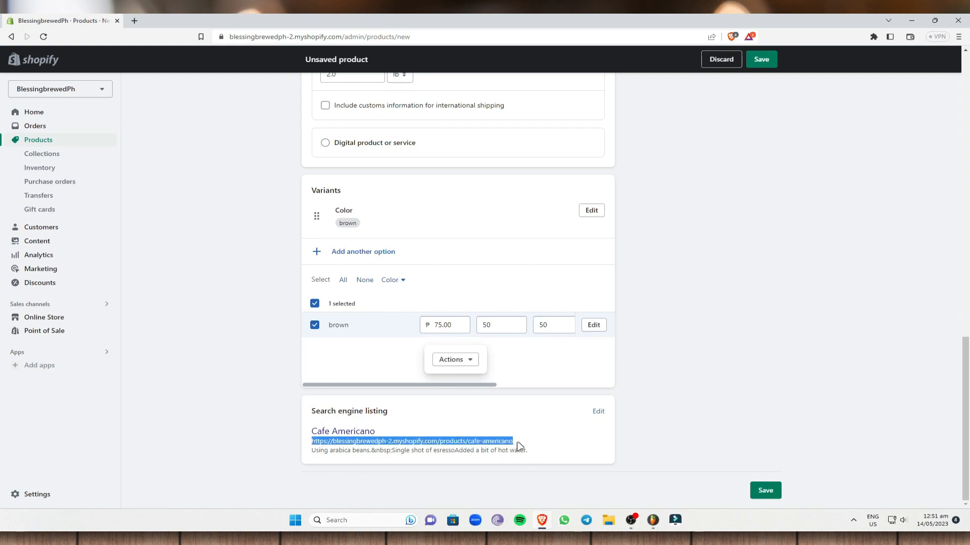
{"action": "left_click", "coordinate": [314, 453]}
{"action": "left_click_drag", "start_coordinate": [317, 451], "coordinate": [532, 457]}
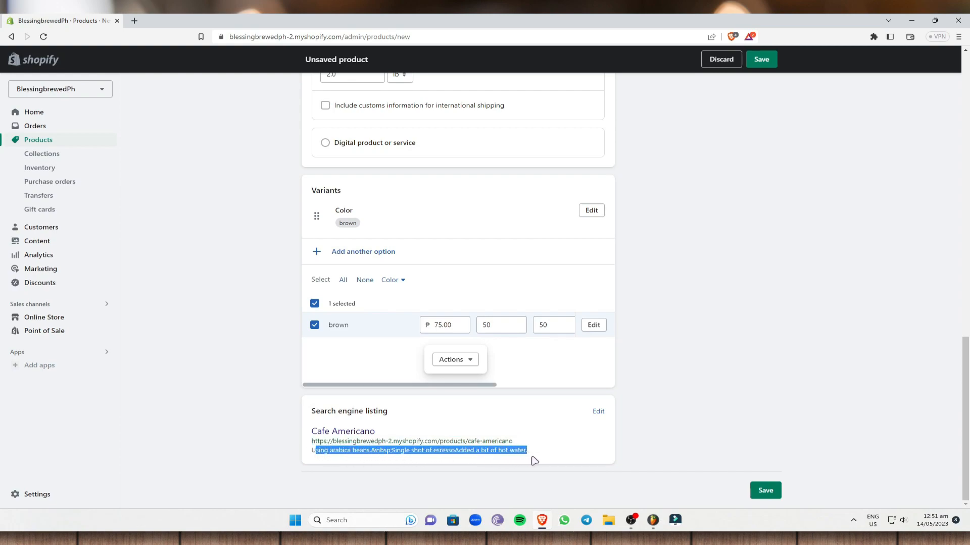
{"action": "left_click_drag", "start_coordinate": [311, 450], "coordinate": [550, 460]}
{"action": "left_click_drag", "start_coordinate": [394, 432], "coordinate": [296, 435]}
{"action": "left_click", "coordinate": [782, 360]}
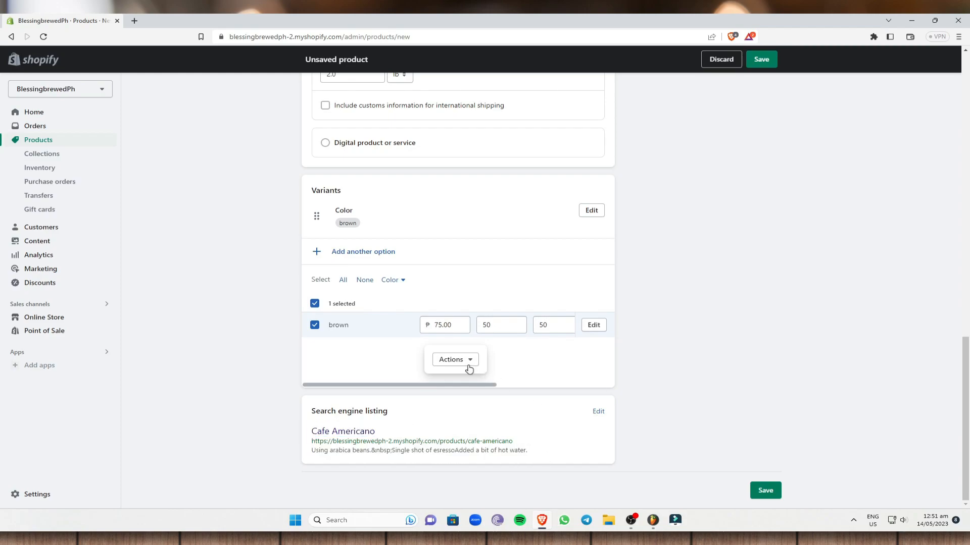
- Set the product status to Active
{"action": "scroll", "coordinate": [575, 316], "scroll_direction": "up", "scroll_amount": 20}
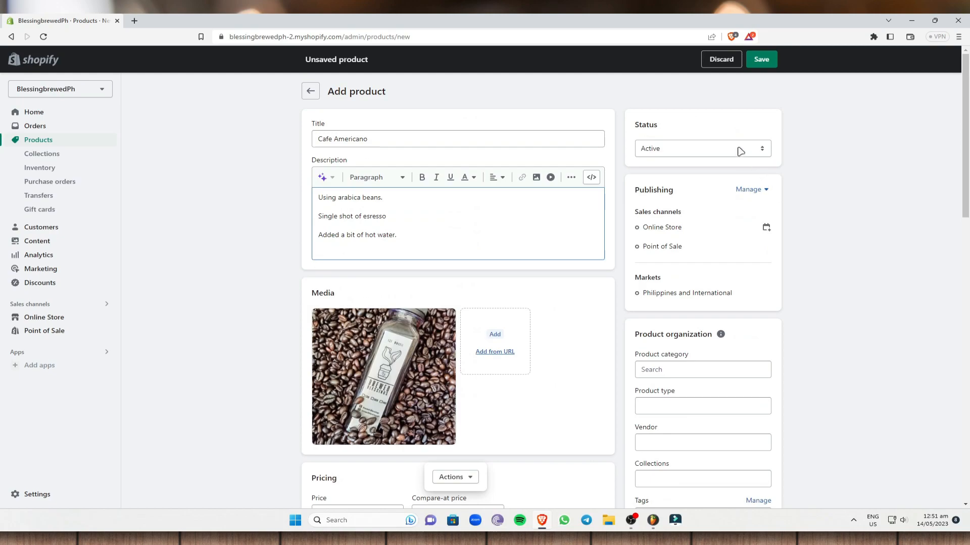
{"action": "left_click", "coordinate": [741, 149]}
{"action": "left_click", "coordinate": [665, 161]}
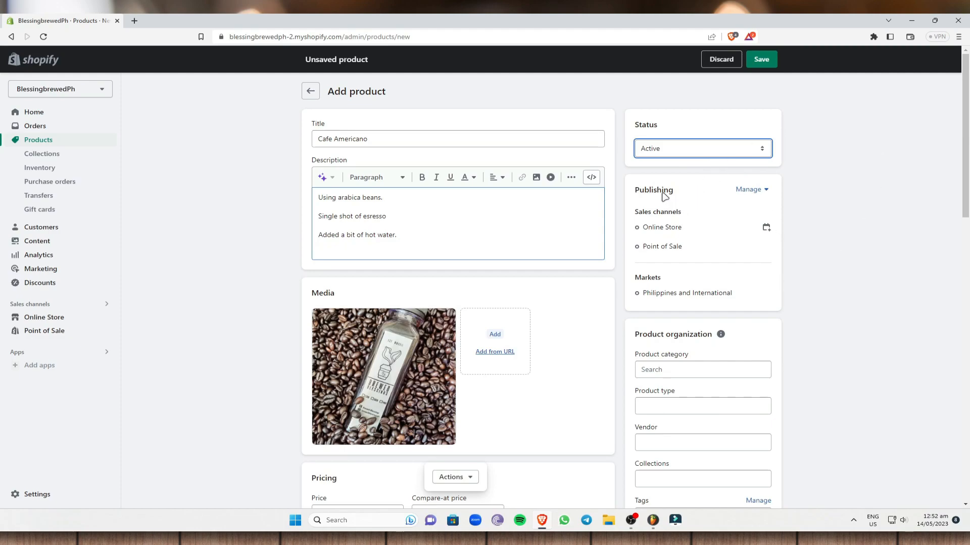
- Review the product's publishing options and its market availability without changing them
{"action": "left_click", "coordinate": [766, 195]}
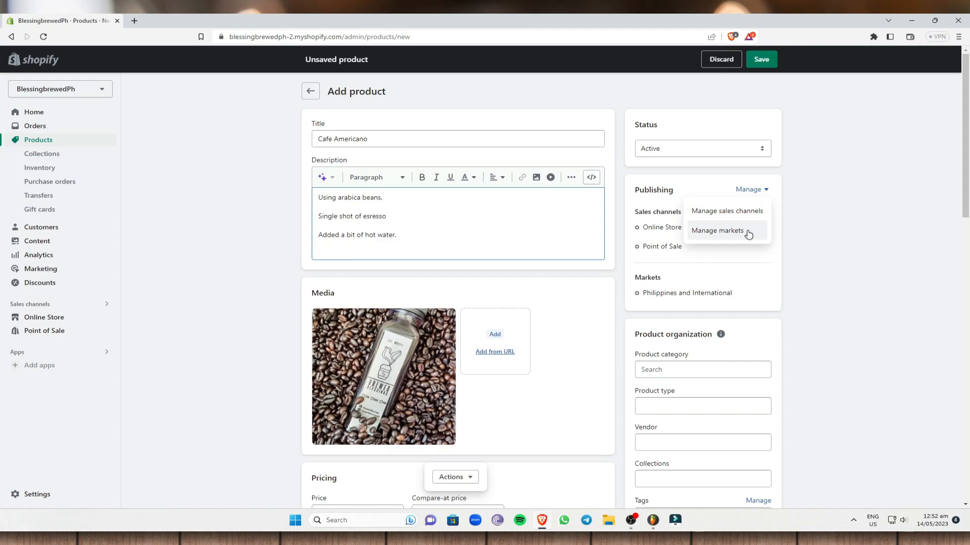
{"action": "left_click", "coordinate": [894, 231]}
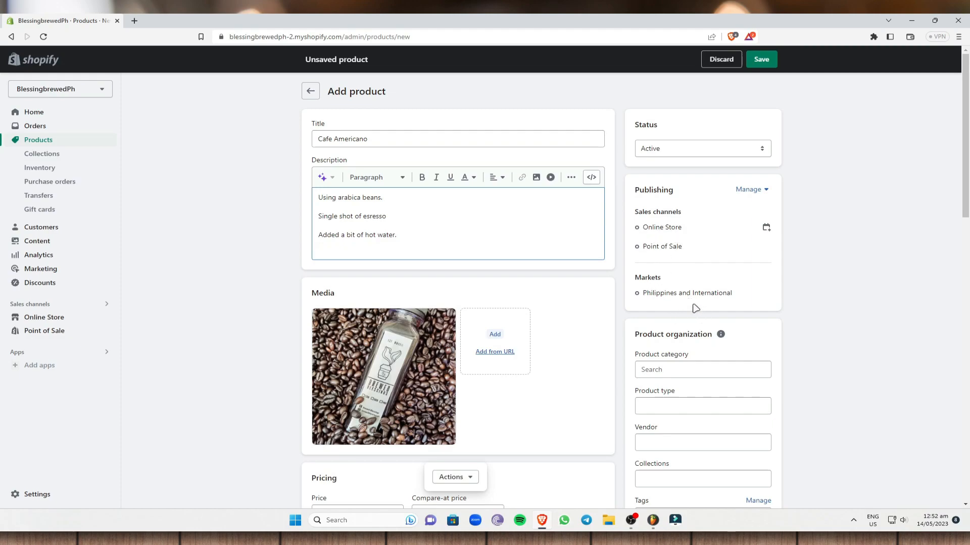
{"action": "scroll", "coordinate": [692, 314], "scroll_direction": "down", "scroll_amount": 6}
{"action": "scroll", "coordinate": [665, 316], "scroll_direction": "up", "scroll_amount": 4}
{"action": "scroll", "coordinate": [519, 352], "scroll_direction": "down", "scroll_amount": 6}
{"action": "scroll", "coordinate": [802, 246], "scroll_direction": "up", "scroll_amount": 7}
{"action": "scroll", "coordinate": [802, 246], "scroll_direction": "up", "scroll_amount": 1}
{"action": "left_click", "coordinate": [758, 195]}
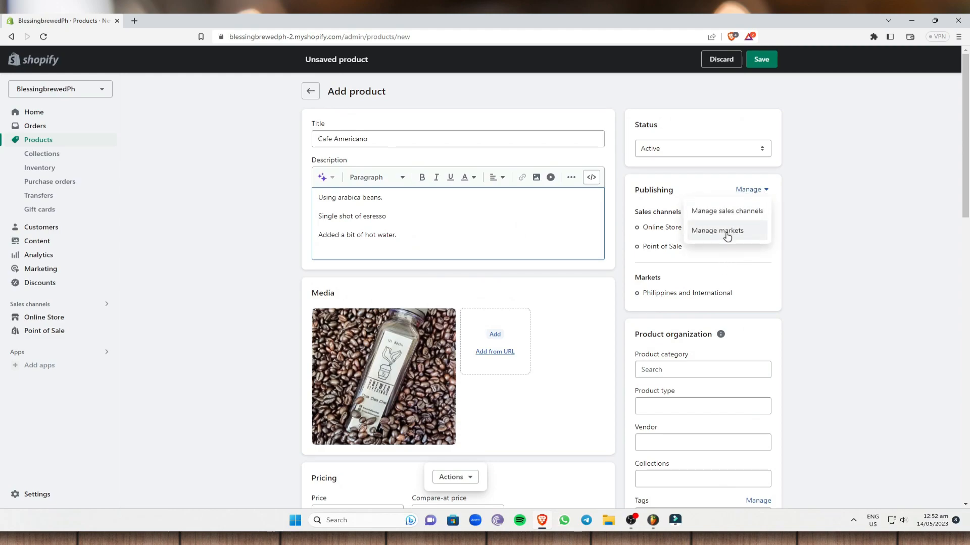
{"action": "left_click", "coordinate": [727, 232]}
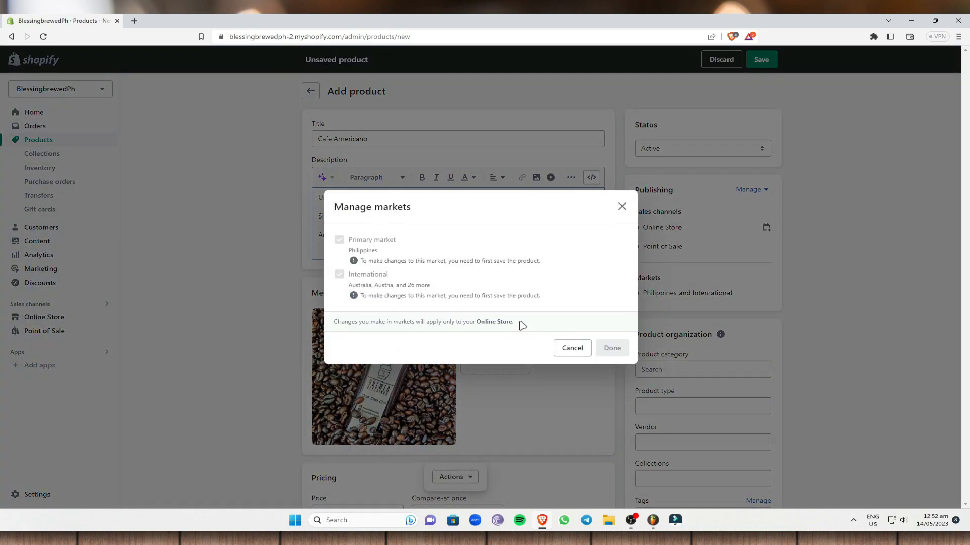
{"action": "left_click", "coordinate": [589, 353]}
- Set the product category to Beverages
{"action": "scroll", "coordinate": [353, 361], "scroll_direction": "down", "scroll_amount": 15}
{"action": "scroll", "coordinate": [385, 360], "scroll_direction": "up", "scroll_amount": 9}
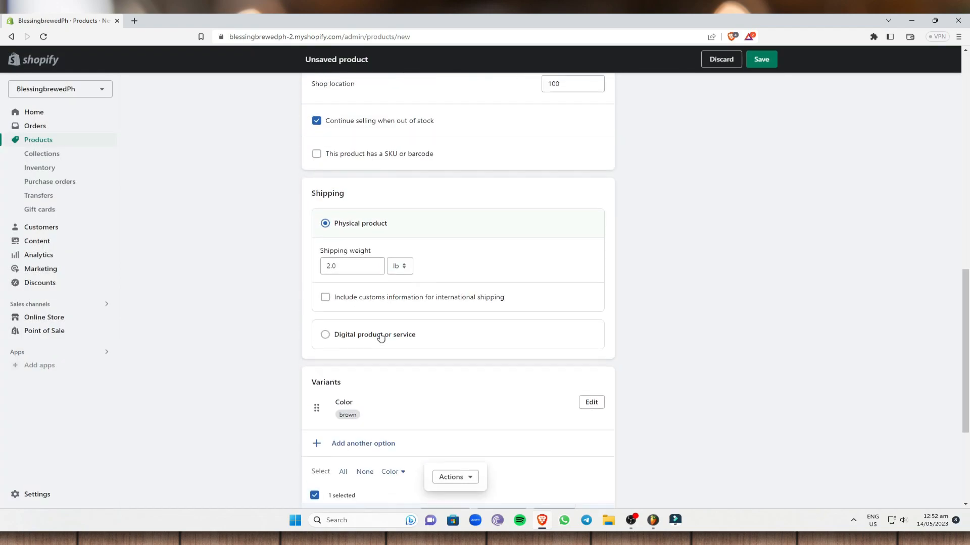
{"action": "scroll", "coordinate": [352, 308], "scroll_direction": "up", "scroll_amount": 5}
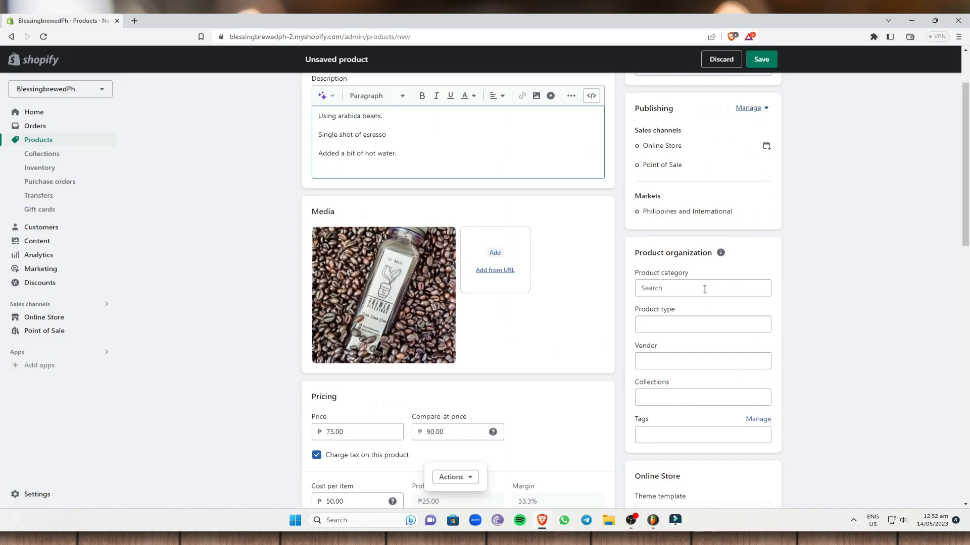
{"action": "left_click", "coordinate": [704, 290]}
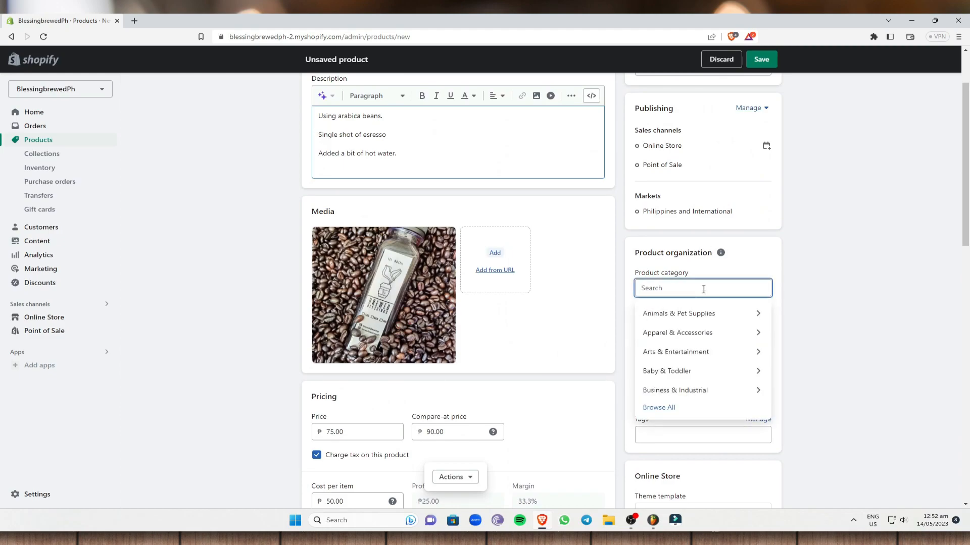
{"action": "type", "text": "bev"}
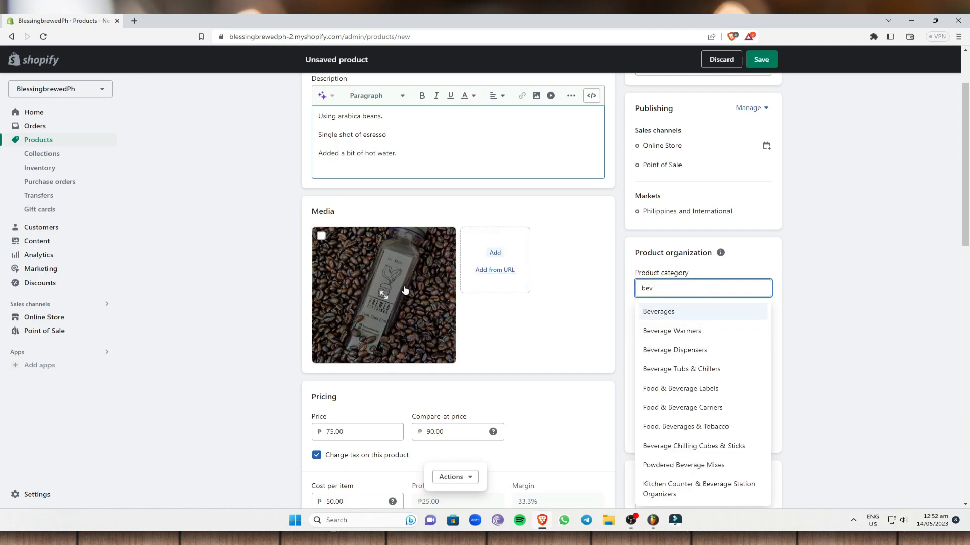
{"action": "left_click", "coordinate": [714, 319]}
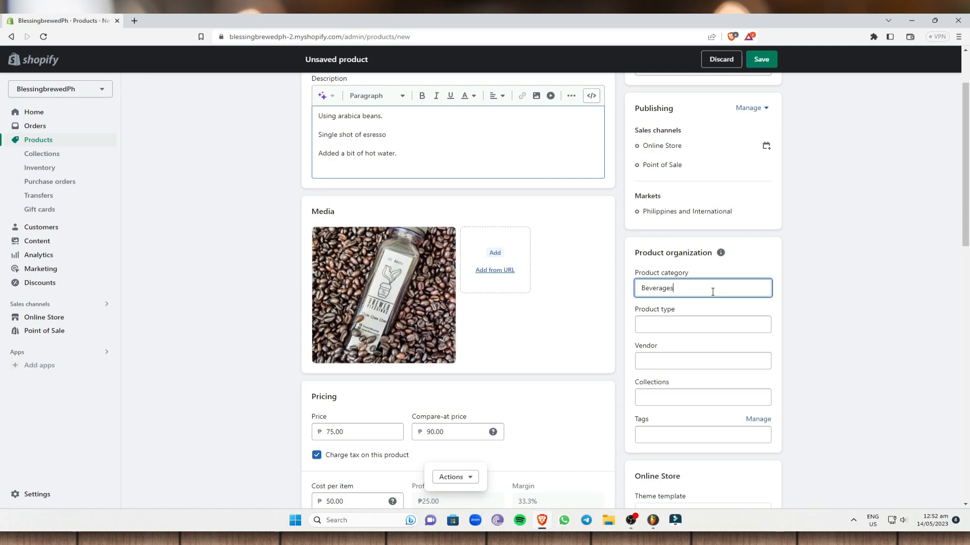
- Set the product type to Coffee and add BlessingsBrewedPH as the vendor
{"action": "left_click", "coordinate": [658, 326]}
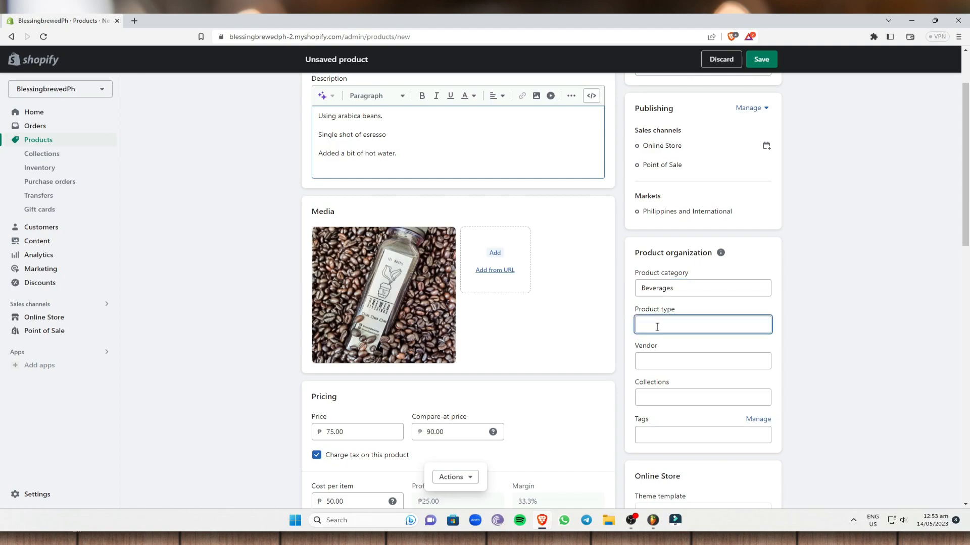
{"action": "left_click", "coordinate": [666, 365]}
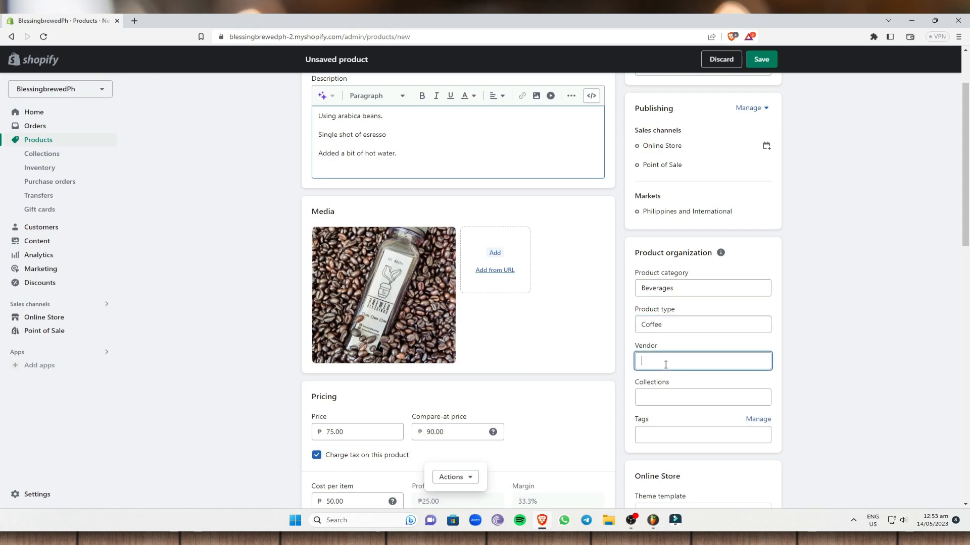
{"action": "type", "text": "B"}
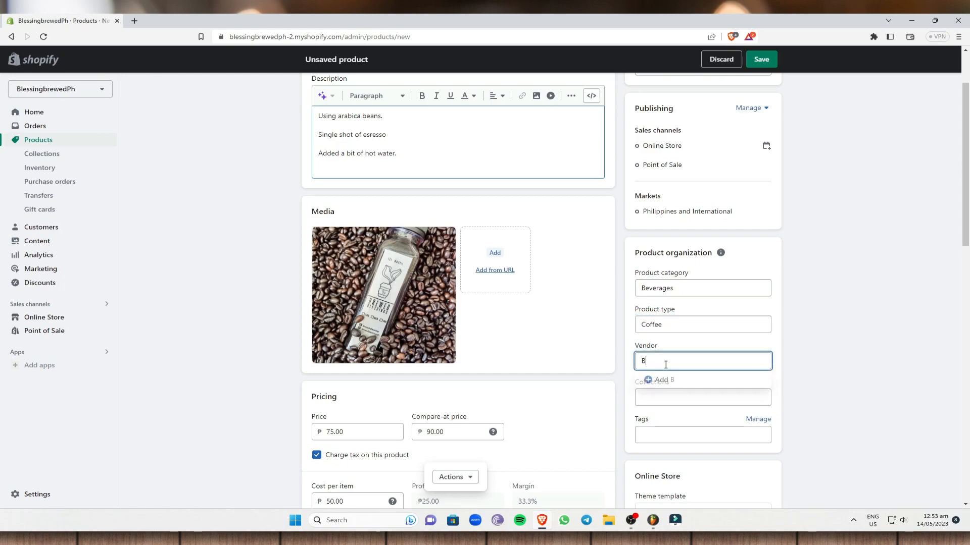
{"action": "type", "text": "lessings"}
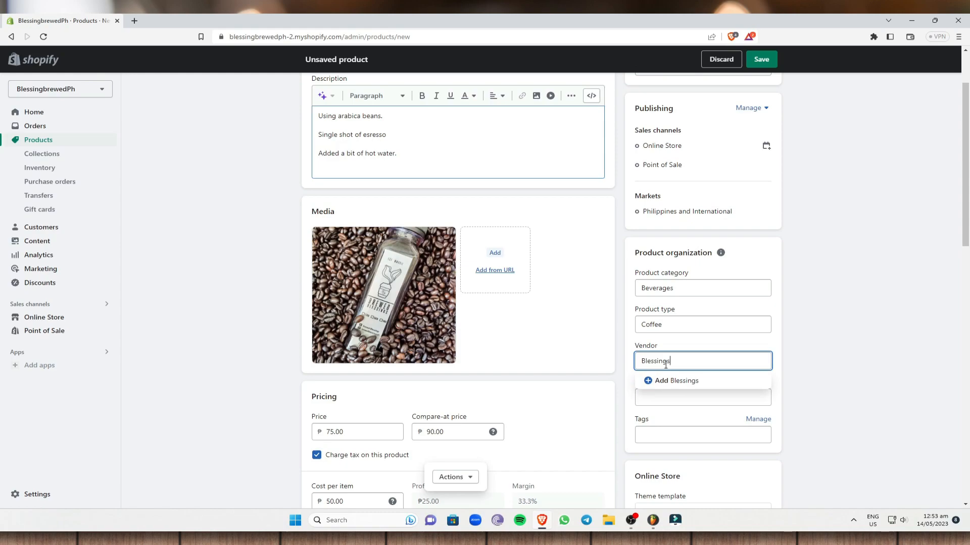
{"action": "type", "text": "BrewedPH"}
{"action": "left_click", "coordinate": [687, 379]}
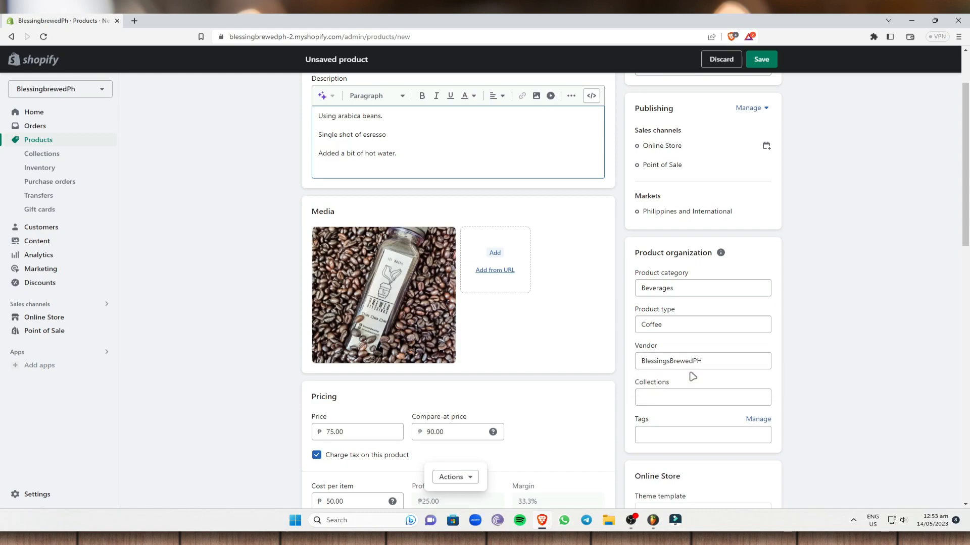
- Add the product to the Home page collection
{"action": "left_click", "coordinate": [683, 402]}
{"action": "left_click", "coordinate": [714, 392]}
{"action": "left_click", "coordinate": [673, 418]}
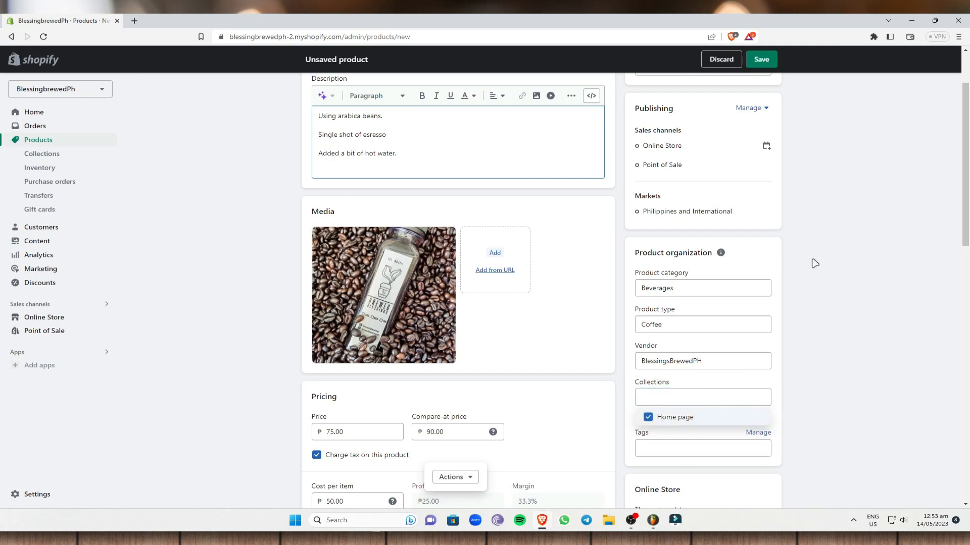
- Add the tags coffee, americano and cafe to the product
{"action": "left_click", "coordinate": [701, 447]}
{"action": "type", "text": "coffee"}
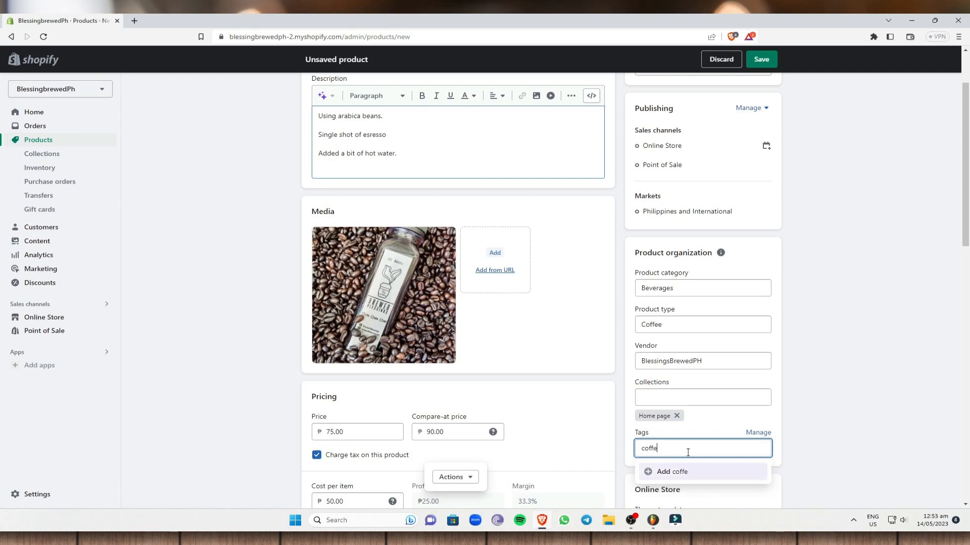
{"action": "key", "text": "Return"}
{"action": "type", "text": "americano"}
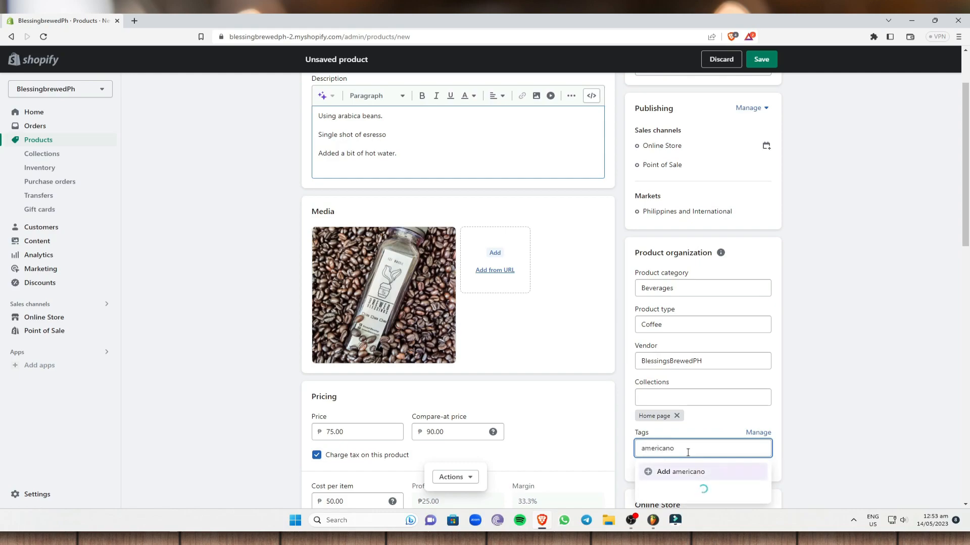
{"action": "key", "text": "Return"}
{"action": "type", "text": "cafe"}
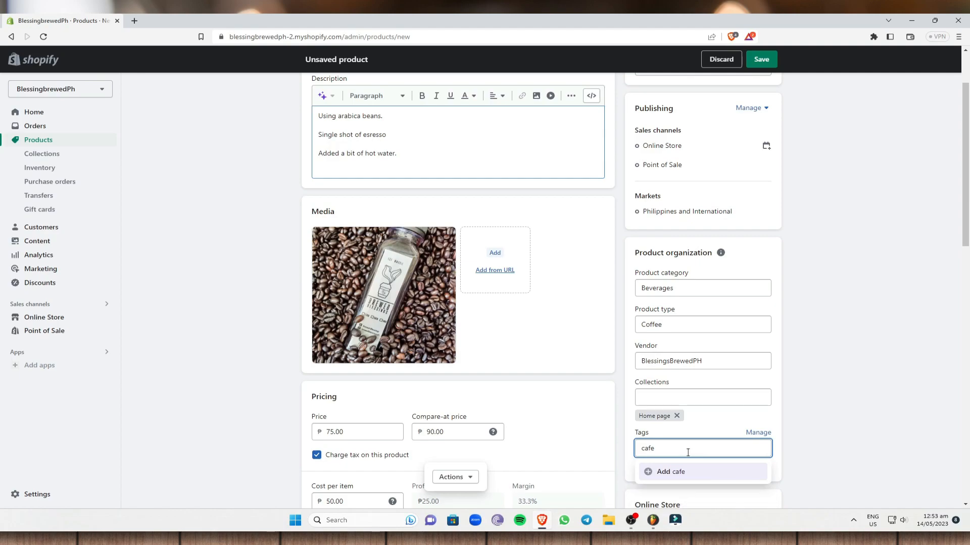
{"action": "key", "text": "Return"}
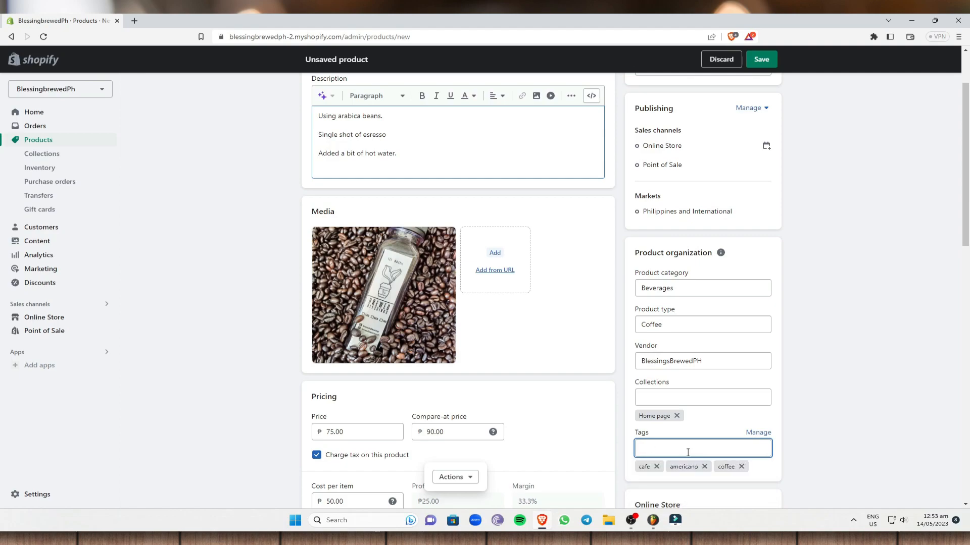
- Look over the completed product details and save the new product
{"action": "scroll", "coordinate": [768, 286], "scroll_direction": "down", "scroll_amount": 4}
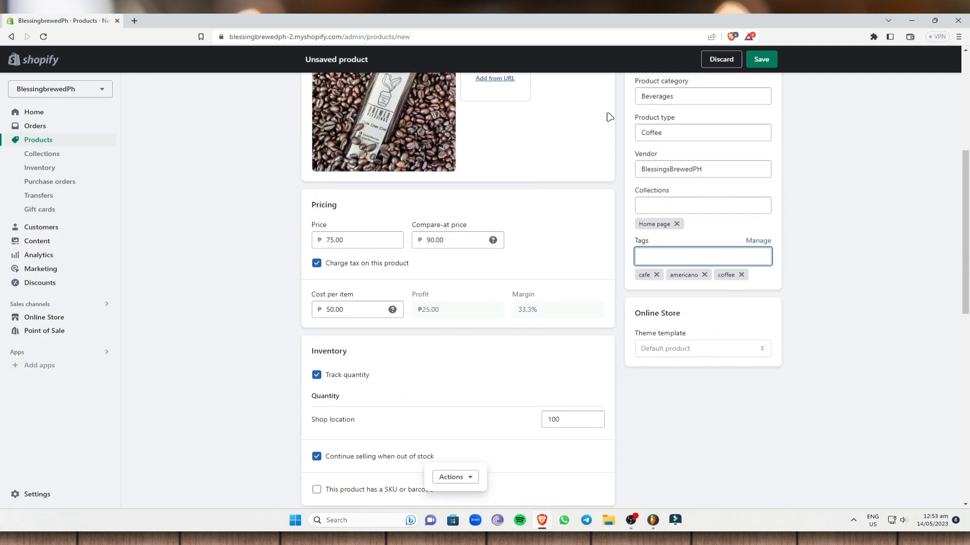
{"action": "left_click", "coordinate": [829, 310]}
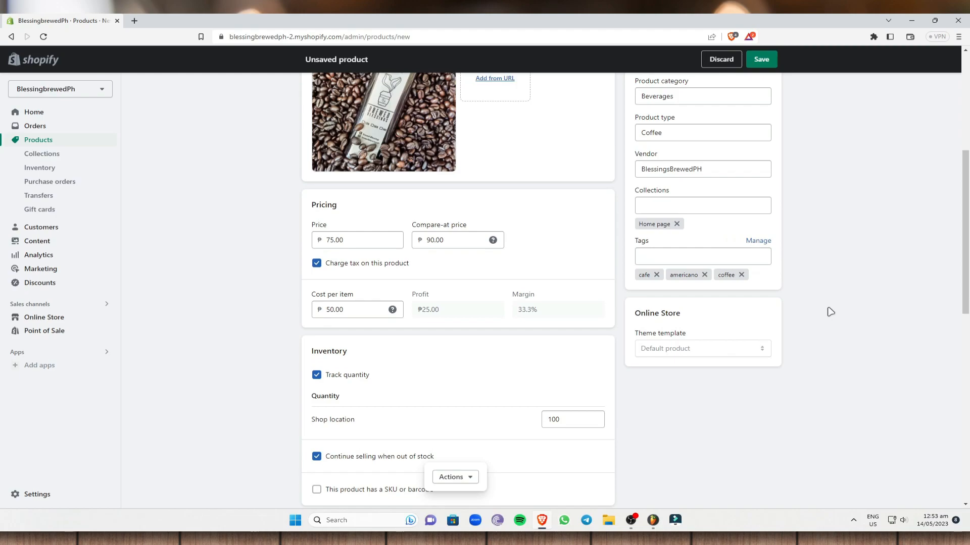
{"action": "scroll", "coordinate": [787, 326], "scroll_direction": "down", "scroll_amount": 2}
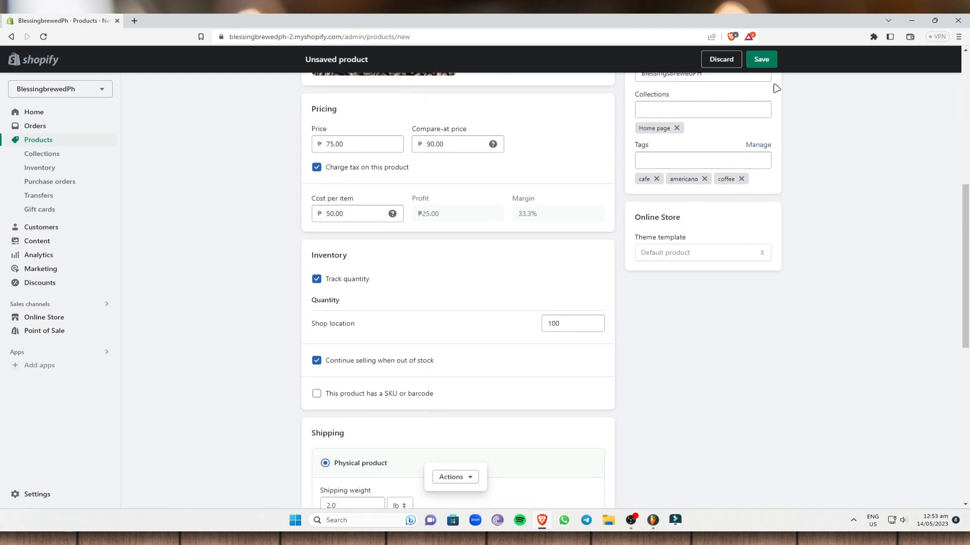
{"action": "left_click", "coordinate": [766, 59]}
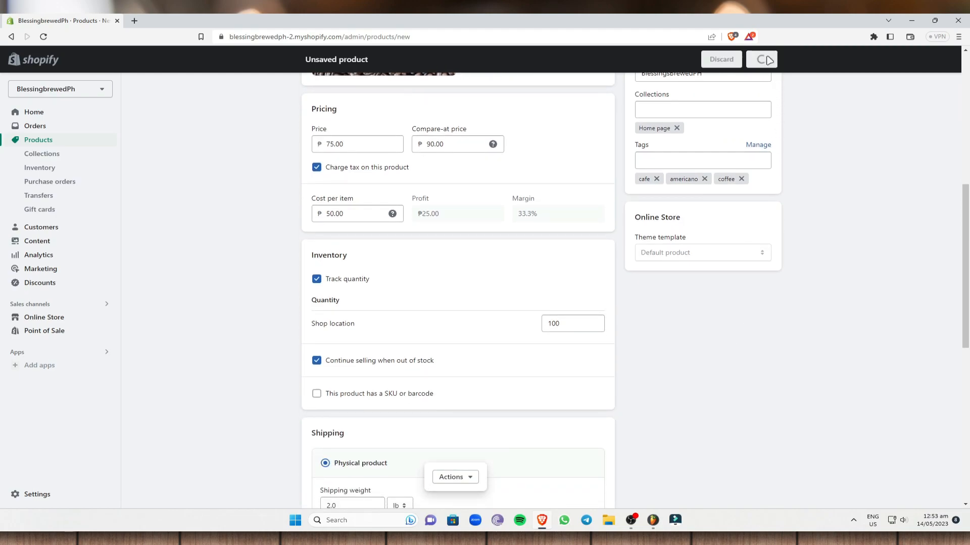